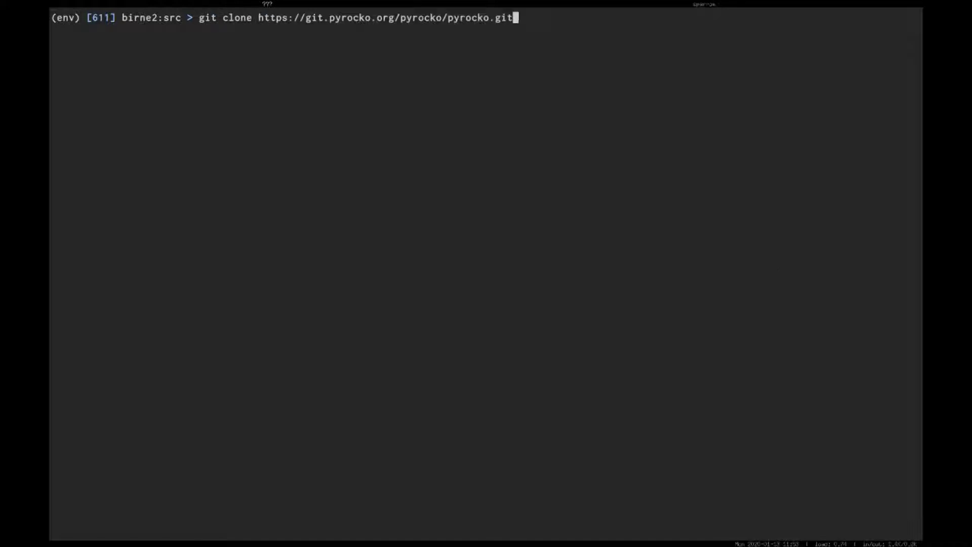
# Clone the Pyrocko repository into a pyrocko-sparrow folder and enter it.
pyautogui.write('pyrock')
pyautogui.write('o-sparrow')
pyautogui.press('Return')
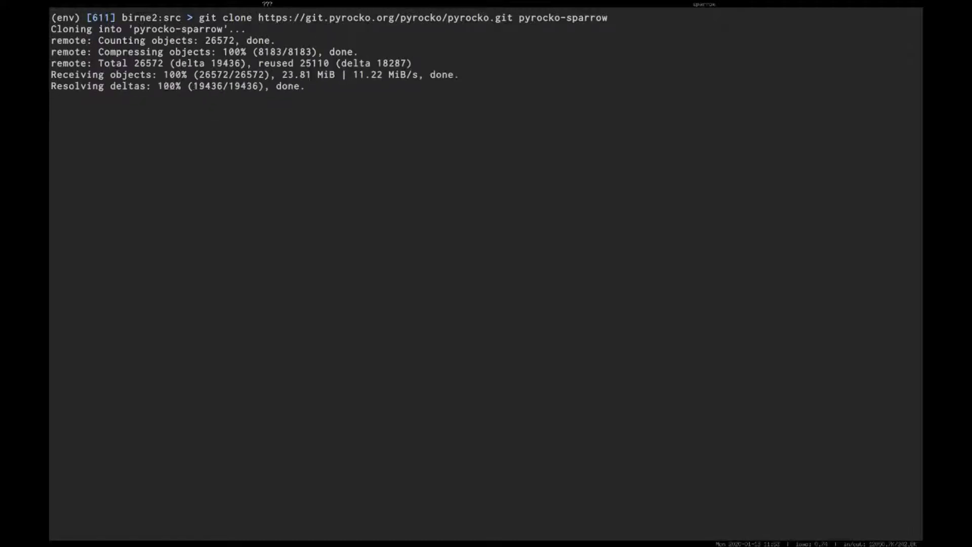
pyautogui.write('cd p')
pyautogui.press('Tab')
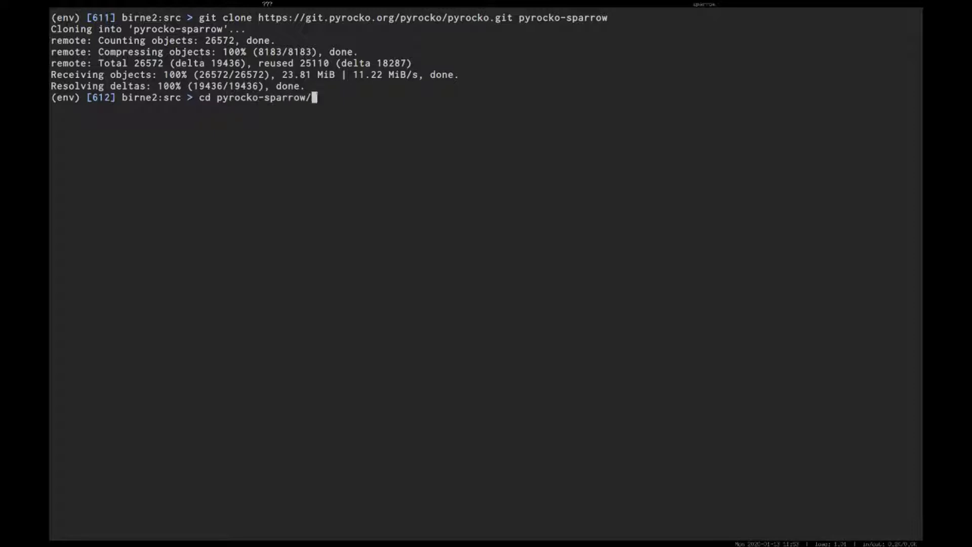
pyautogui.press('Return')
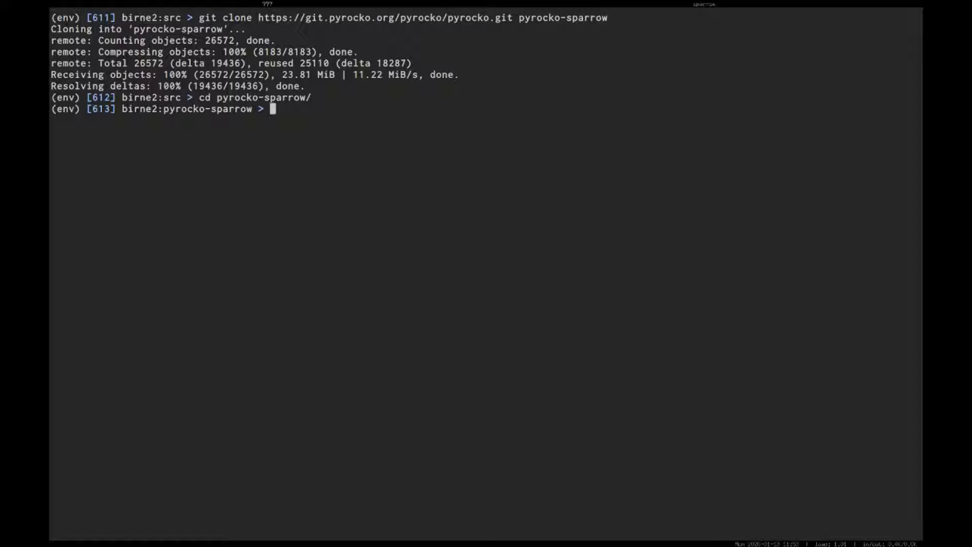
# List the remote sparrow branches and check out sparrow7.
pyautogui.write('git branch -r | grep ')
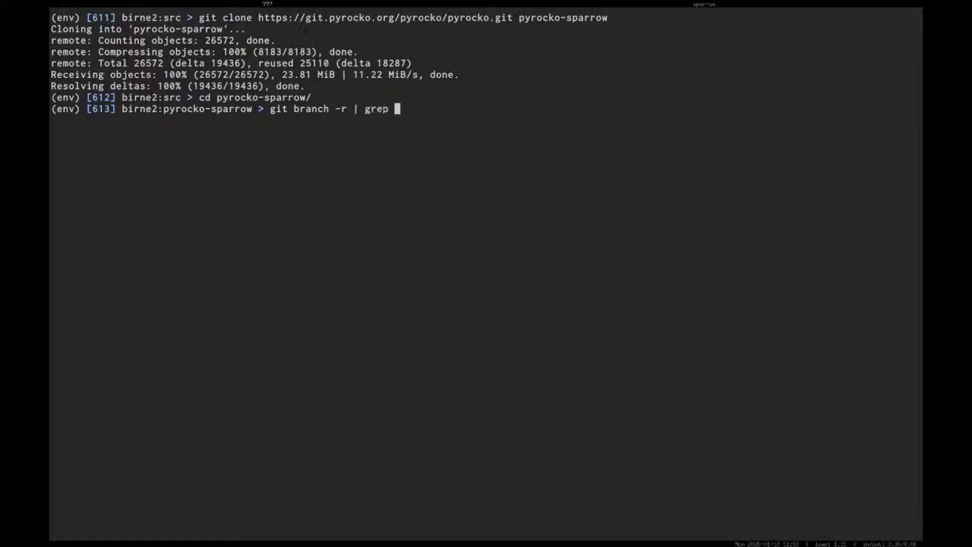
pyautogui.write('sparrow')
pyautogui.press('Return')
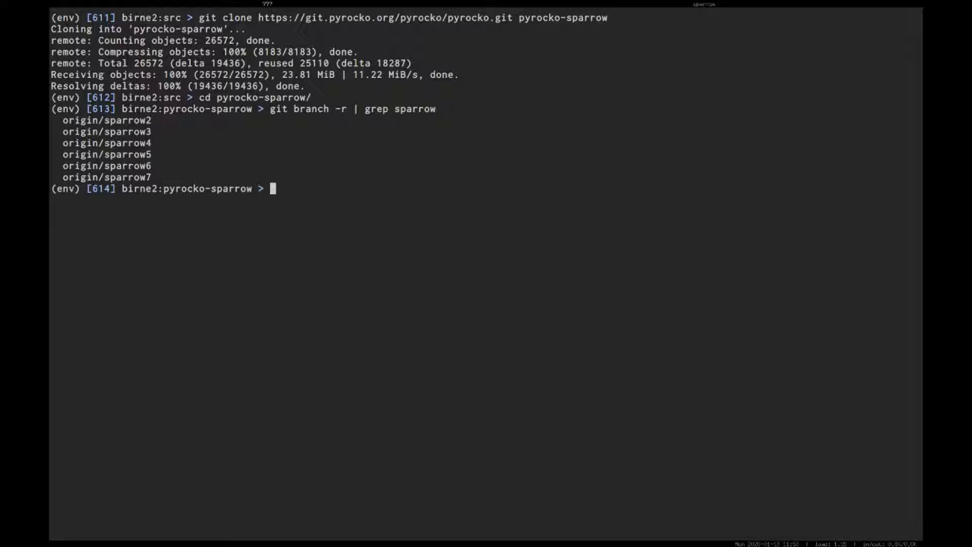
pyautogui.write('git checkout sparrow7')
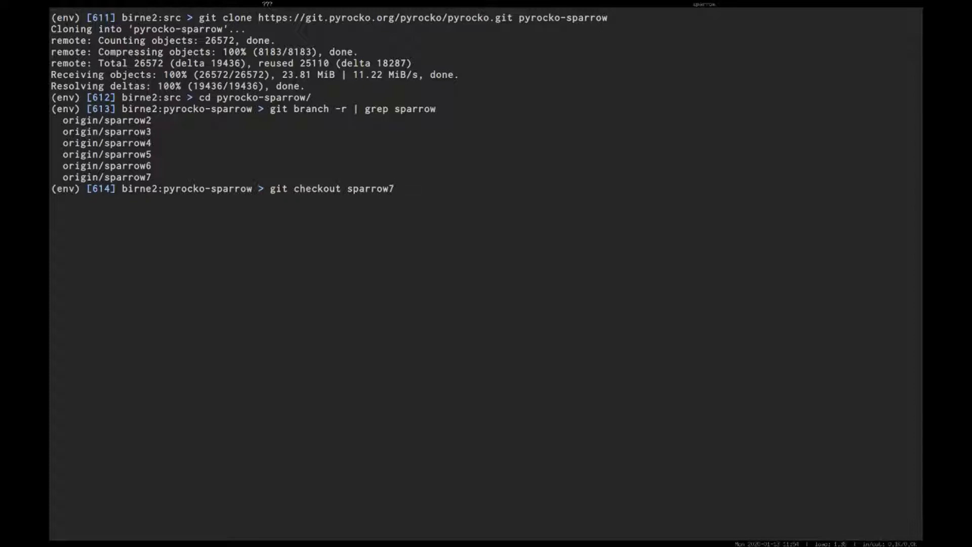
pyautogui.press('Return')
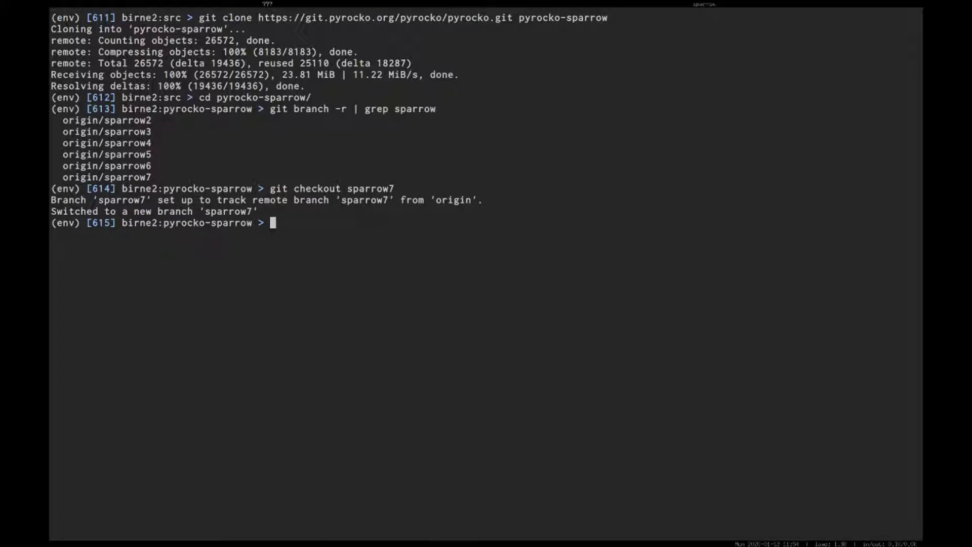
# Run prerequisites/prerequisites_debian_python3.sh with sudo to install the Debian prerequisites.
pyautogui.write('sh pre')
pyautogui.press('Tab')
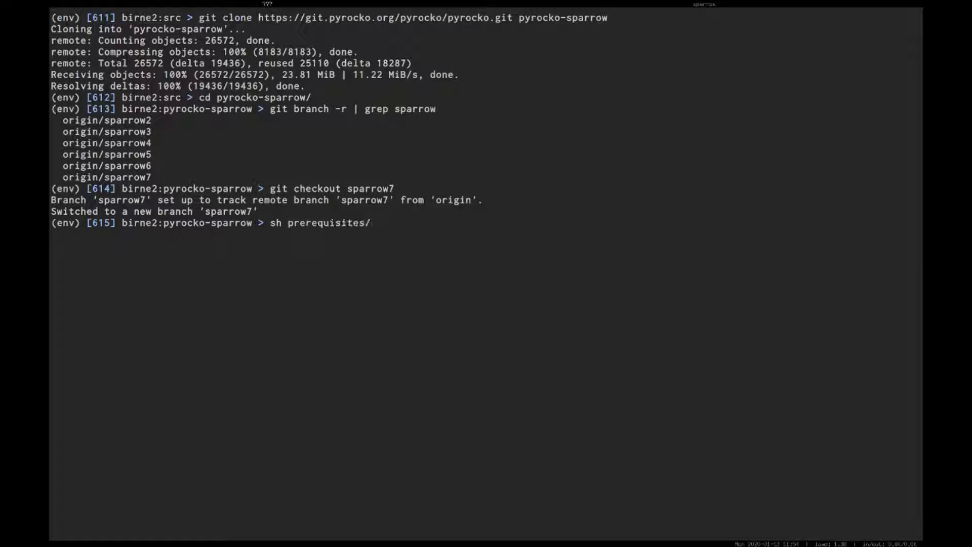
pyautogui.write('pr')
pyautogui.press('Tab')
pyautogui.write('_')
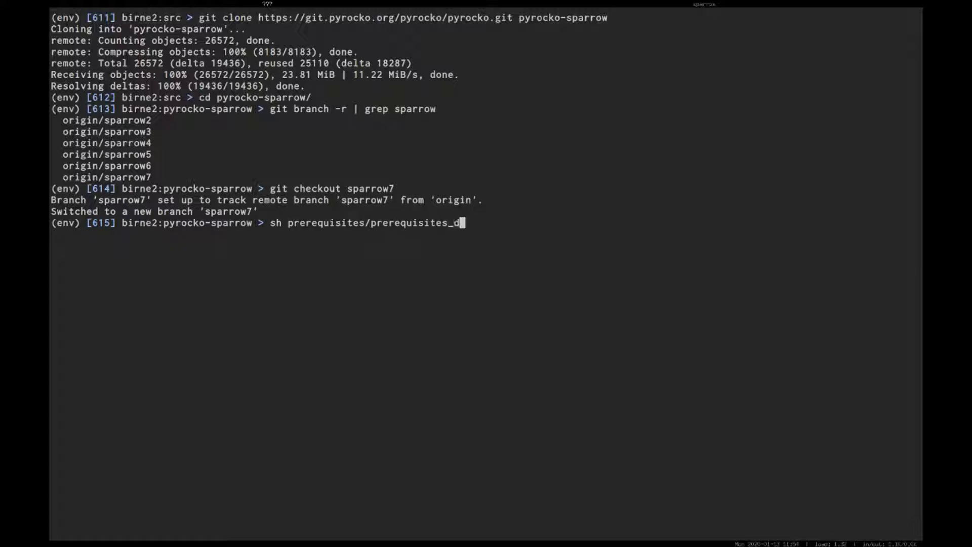
pyautogui.write('d')
pyautogui.press('Tab')
pyautogui.write('.')
pyautogui.press('BackSpace')
pyautogui.write('3')
pyautogui.press('Tab')
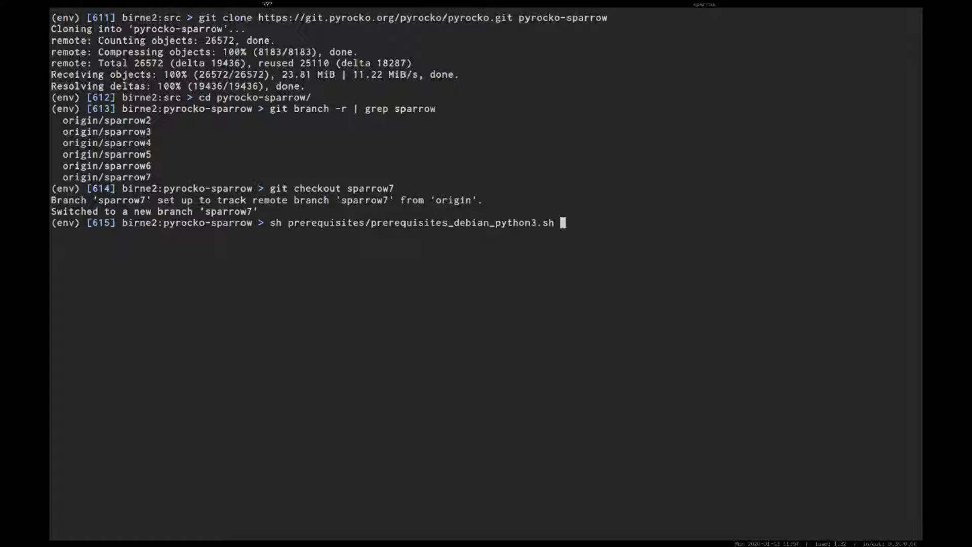
pyautogui.press('Return')
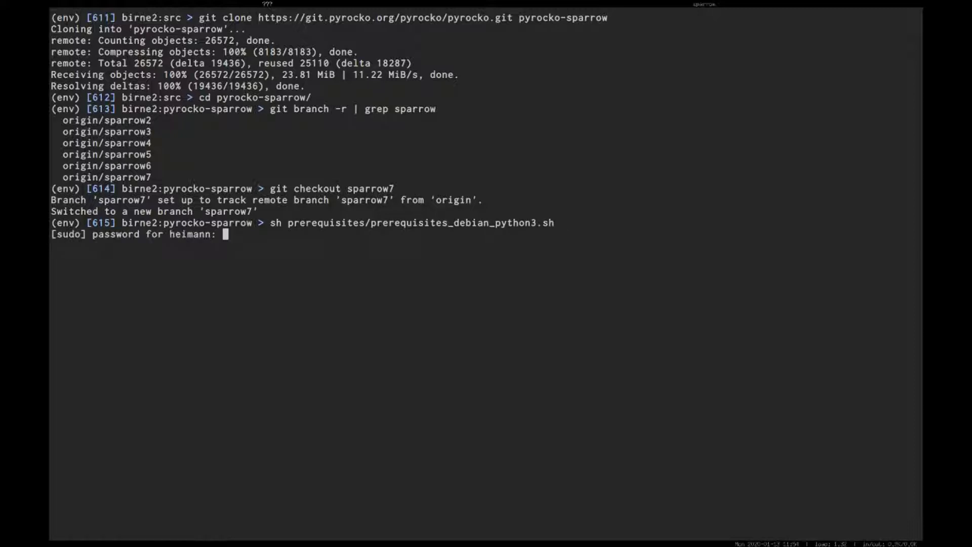
pyautogui.press('Return')
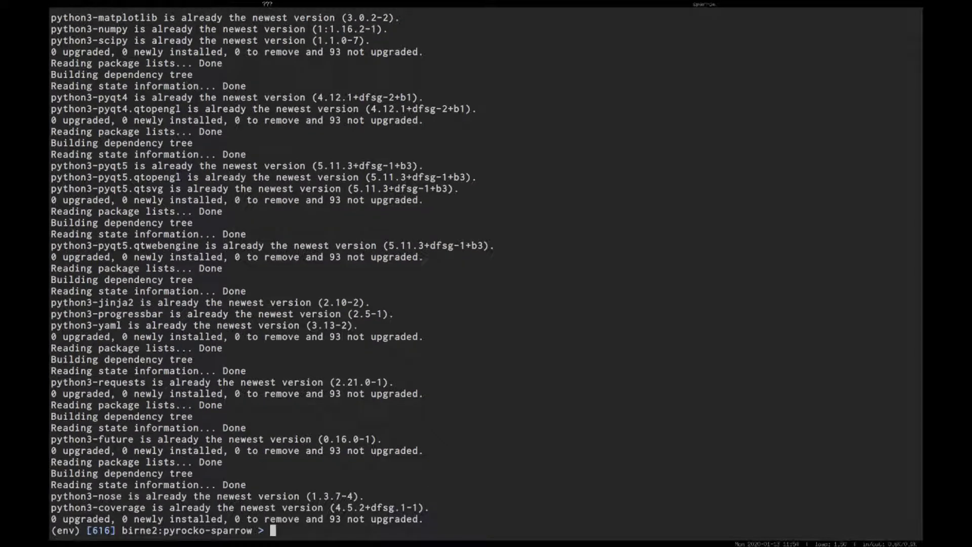
# Build and install Pyrocko with python3 setup.py install, clearing the screen before and after.
pyautogui.hotkey('ctrl', 'r')
pyautogui.write('sh')
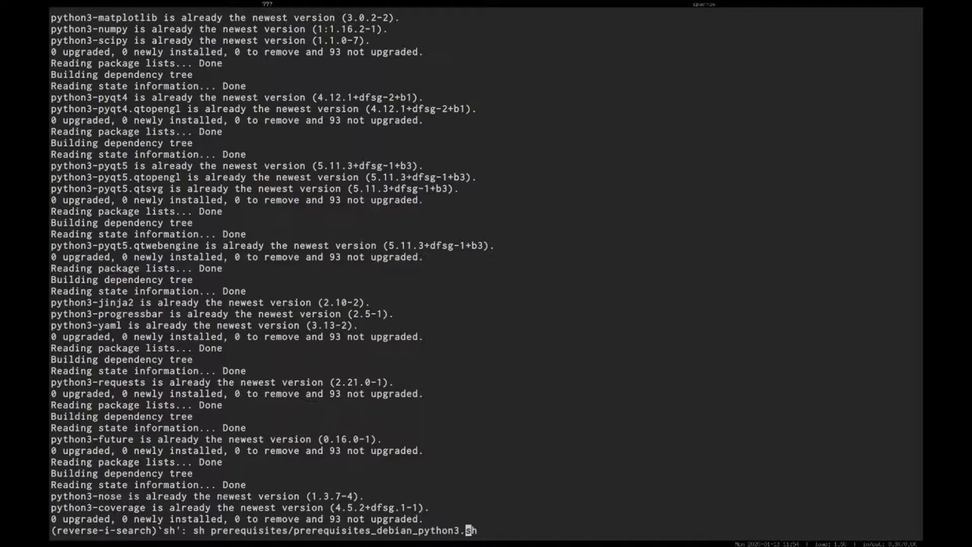
pyautogui.hotkey('ctrl', 'l')
pyautogui.hotkey('ctrl', 'c')
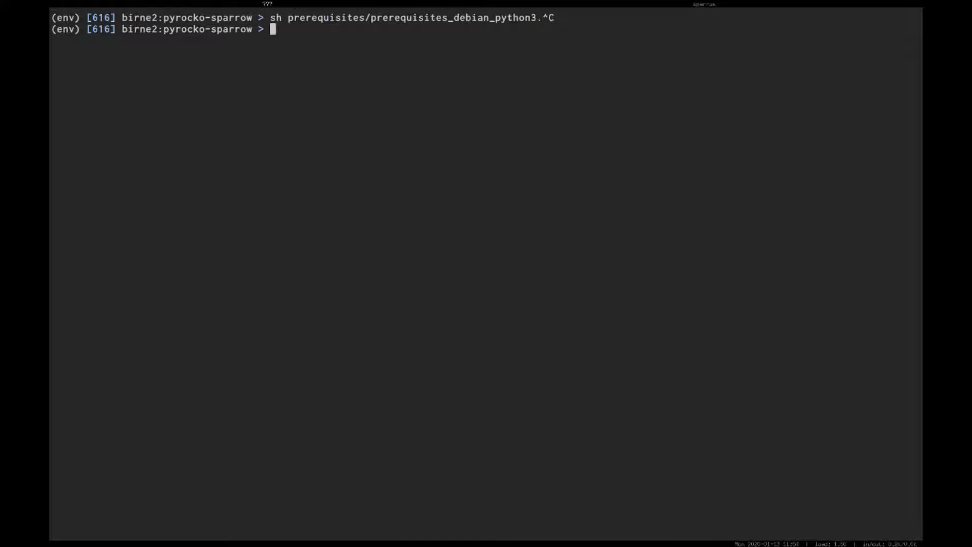
pyautogui.hotkey('ctrl', 'l')
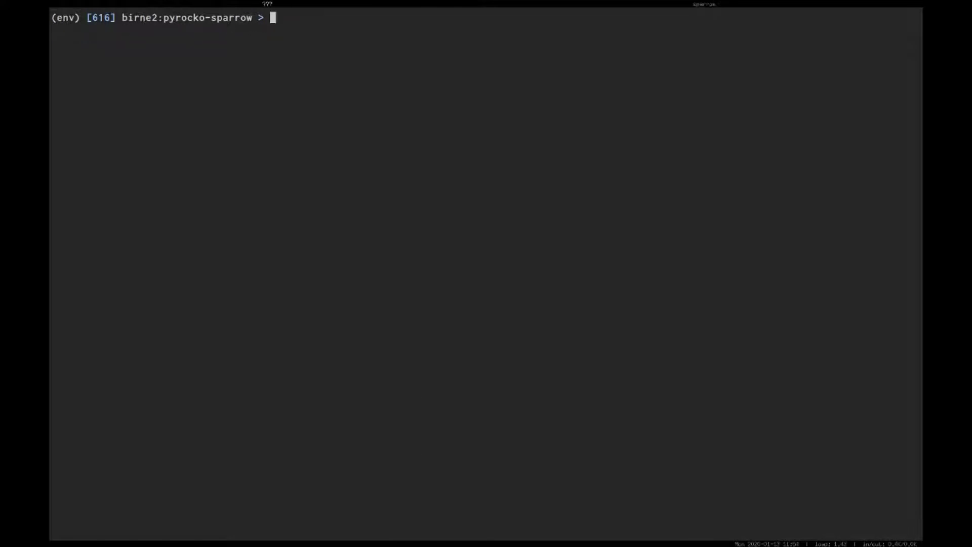
pyautogui.write('python3 setup.py install')
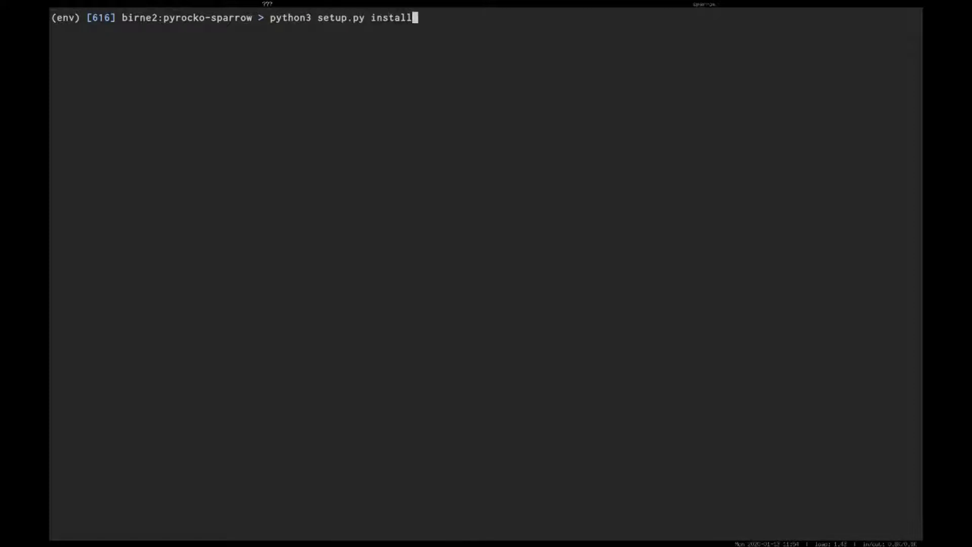
pyautogui.press('Return')
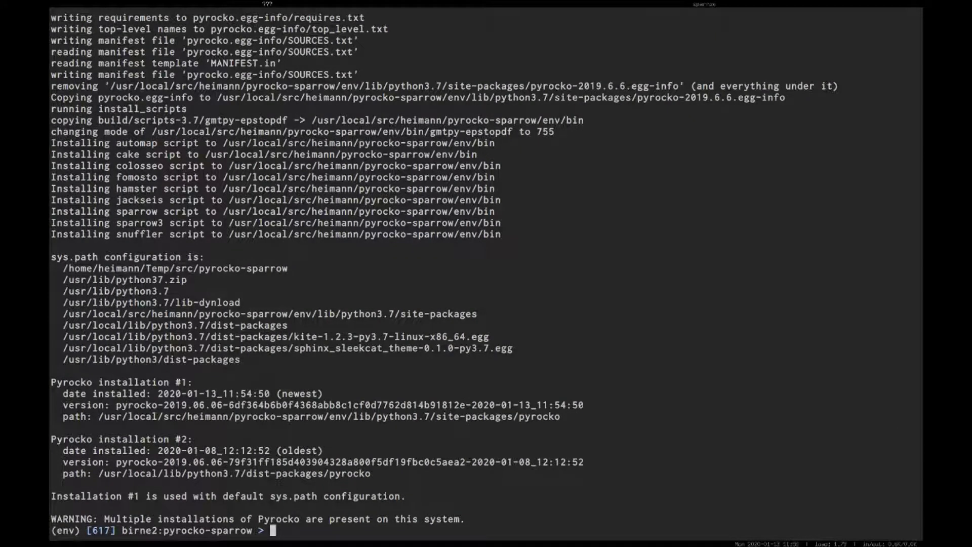
pyautogui.hotkey('ctrl', 'l')
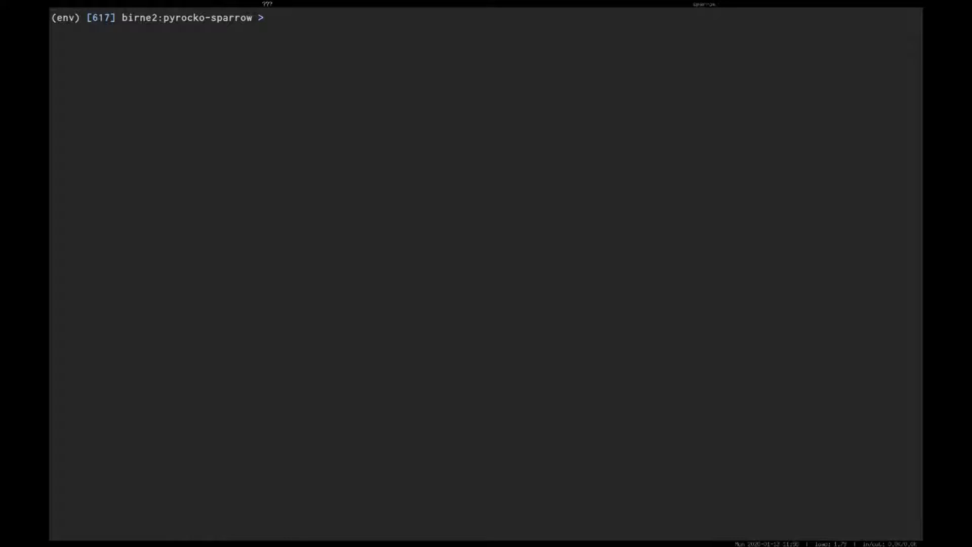
# Confirm VTK is installed with pip install vtk, then start Sparrow with the sparrow command.
pyautogui.write('pip install vtk')
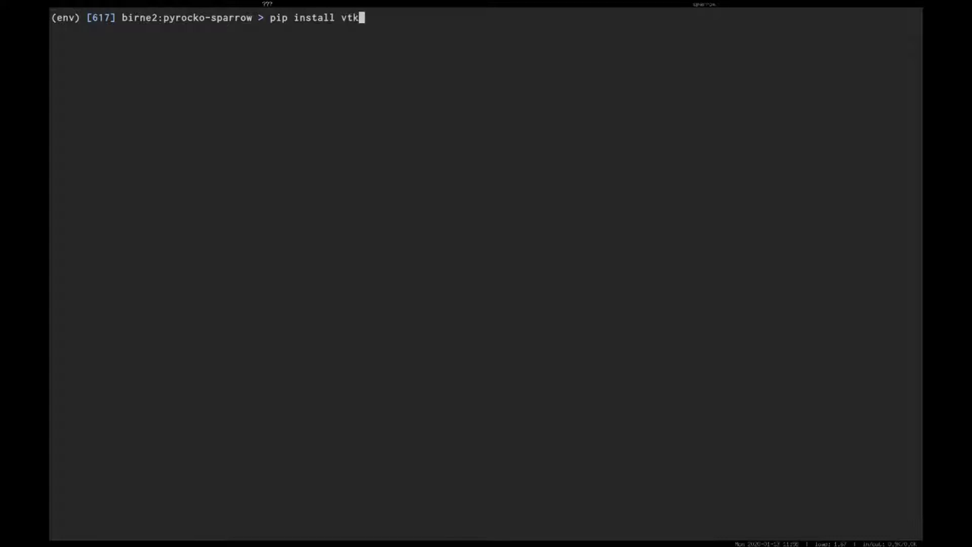
pyautogui.press('Return')
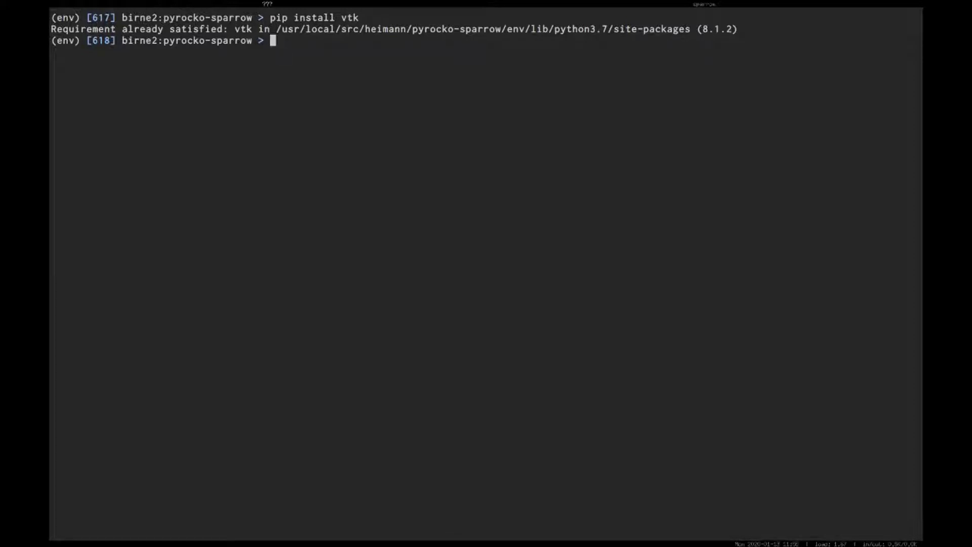
pyautogui.write('sparrow')
pyautogui.press('Return')
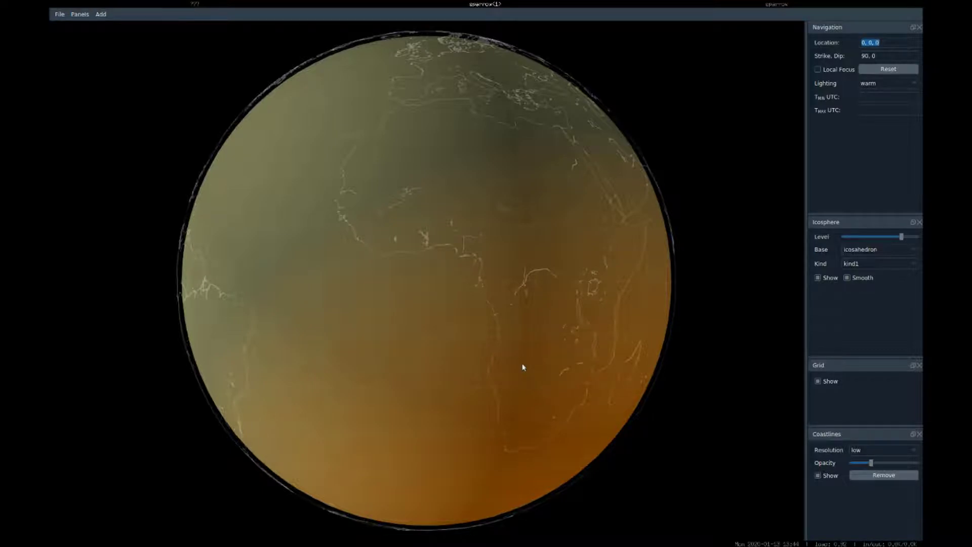
# Rotate and zoom the globe to centre Europe.
pyautogui.moveTo(507, 219); pyautogui.dragTo(495, 263)
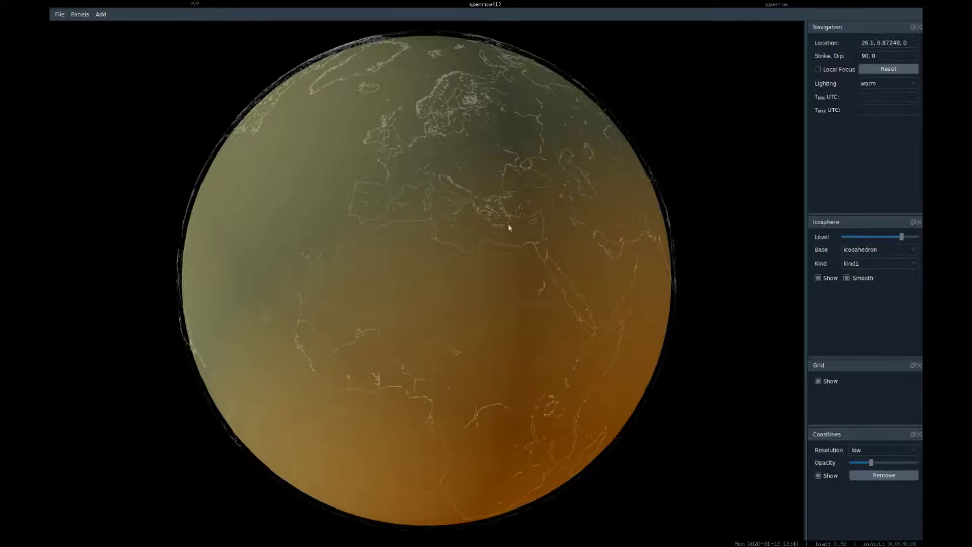
pyautogui.moveTo(501, 226); pyautogui.dragTo(484, 243)
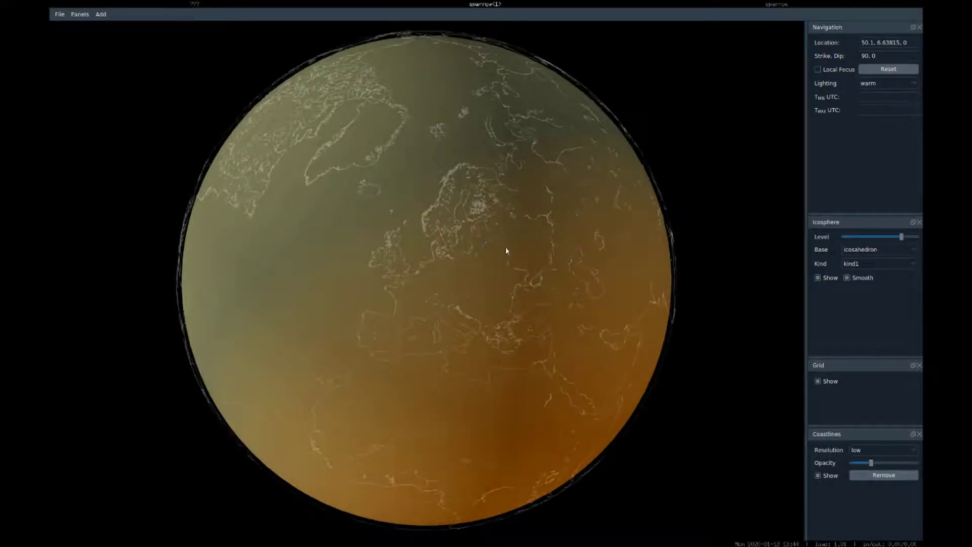
pyautogui.click(908, 44)
pyautogui.click(880, 43)
pyautogui.click(433, 304)
pyautogui.scroll(5, 437, 303)
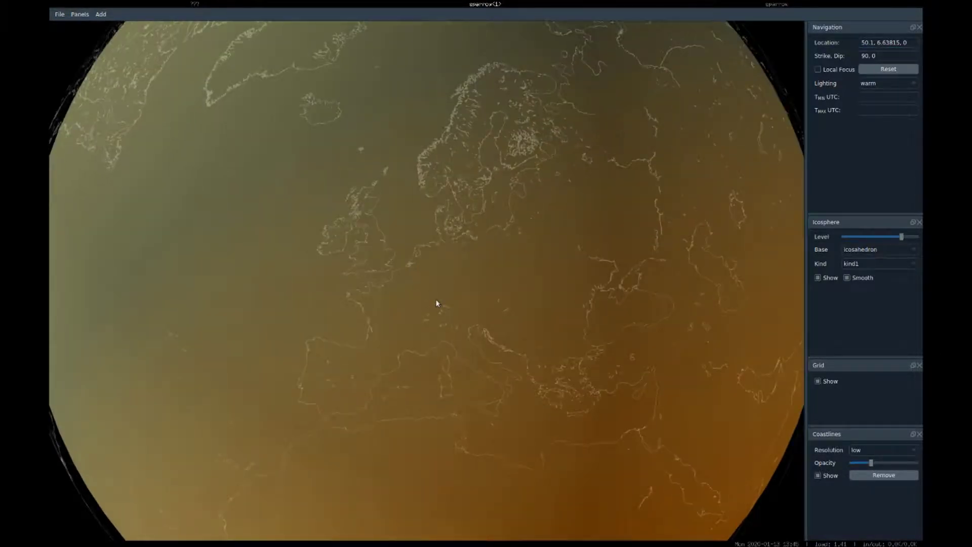
pyautogui.scroll(2, 436, 303)
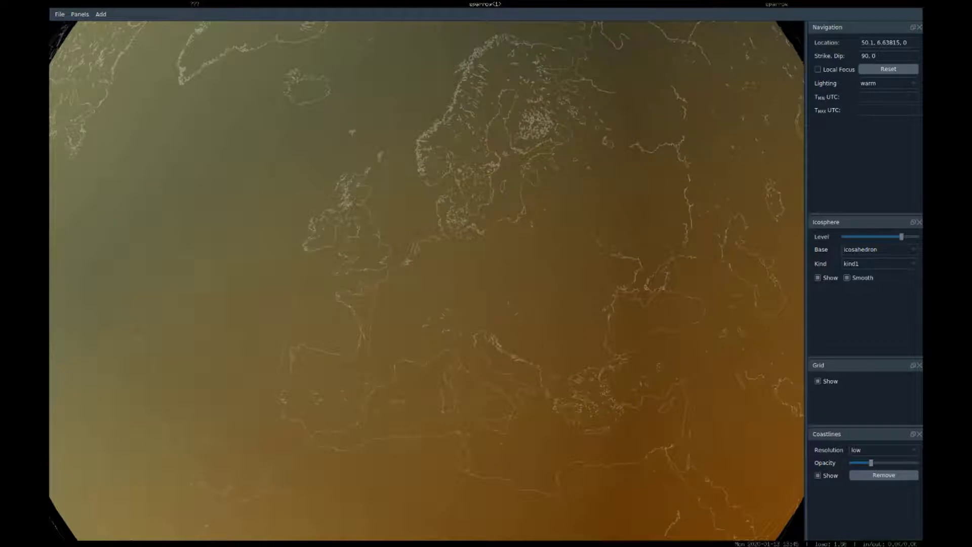
# Set the navigation location to antananarivo.
pyautogui.click(894, 43)
pyautogui.tripleClick(894, 42)
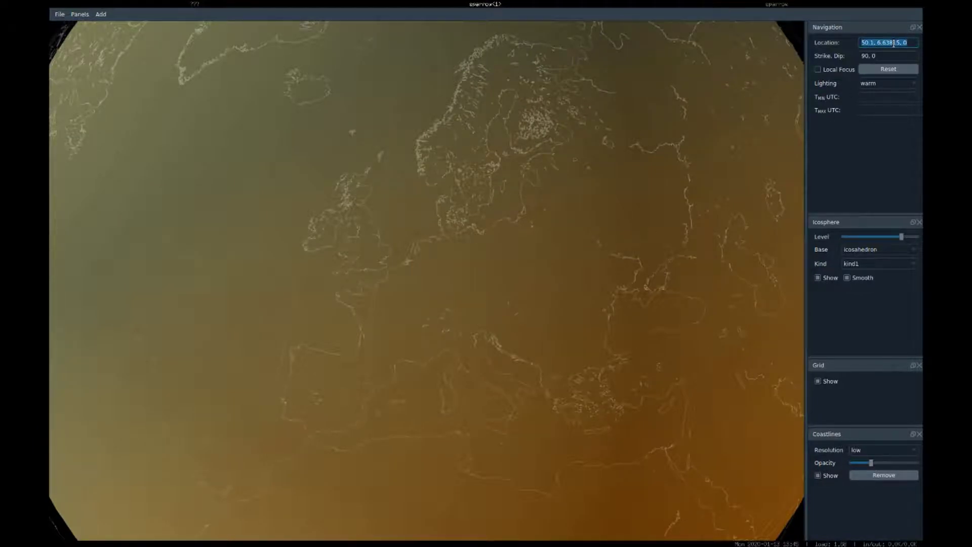
pyautogui.write('antananarivo')
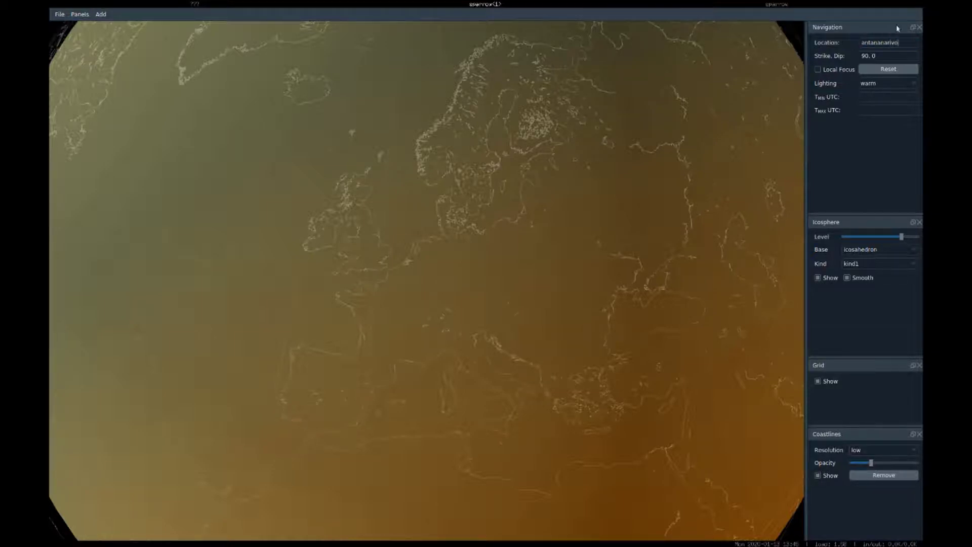
pyautogui.press('Return')
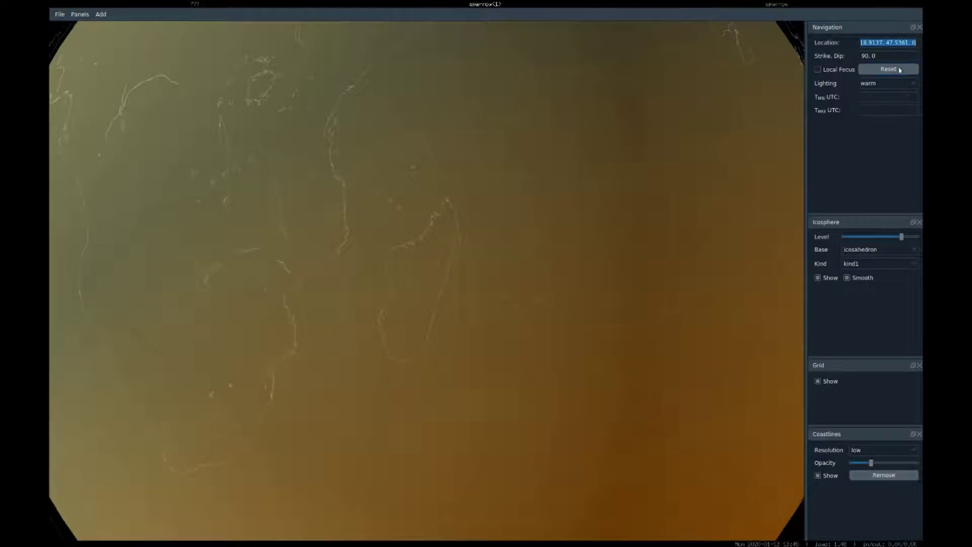
# Enable local focus, tilt and spin the view, then reset it top-down to strike 90, dip 0.
pyautogui.click(819, 70)
pyautogui.moveTo(410, 345); pyautogui.dragTo(342, 292, button='middle')
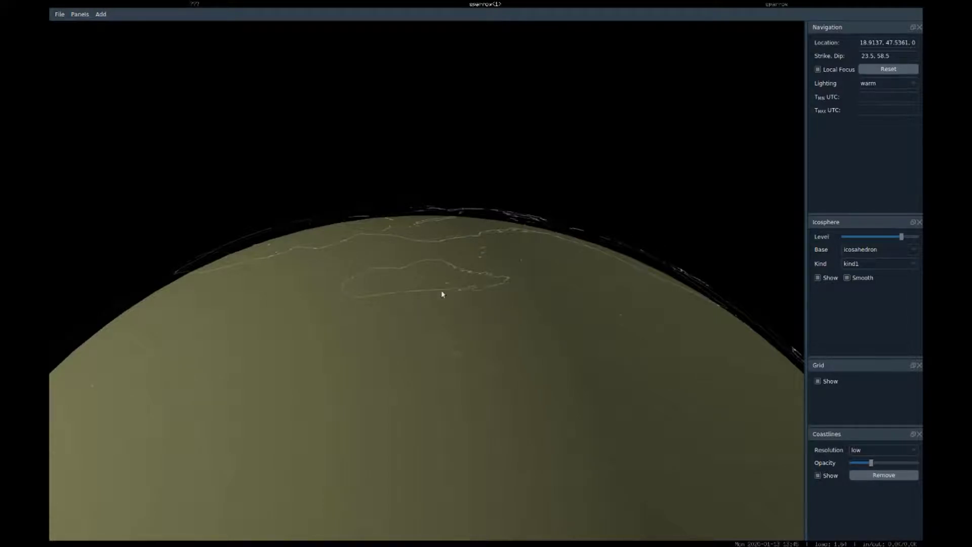
pyautogui.moveTo(480, 293); pyautogui.dragTo(341, 335)
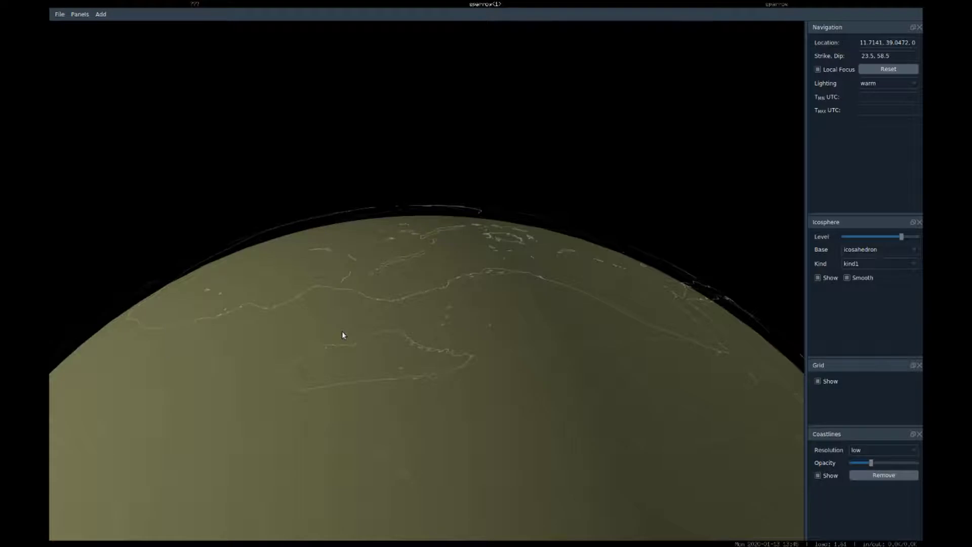
pyautogui.press('r')
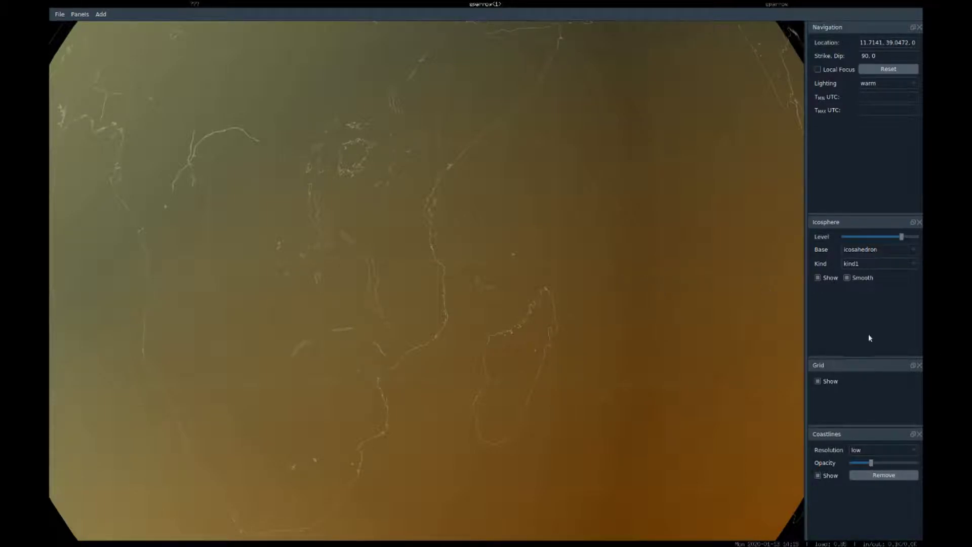
# Zoom onto northern Madagascar and set the Coastlines resolution to high.
pyautogui.click(825, 279)
pyautogui.click(825, 280)
pyautogui.click(818, 475)
pyautogui.scroll(5, 568, 336)
pyautogui.moveTo(473, 318); pyautogui.dragTo(592, 377)
pyautogui.scroll(3, 423, 332)
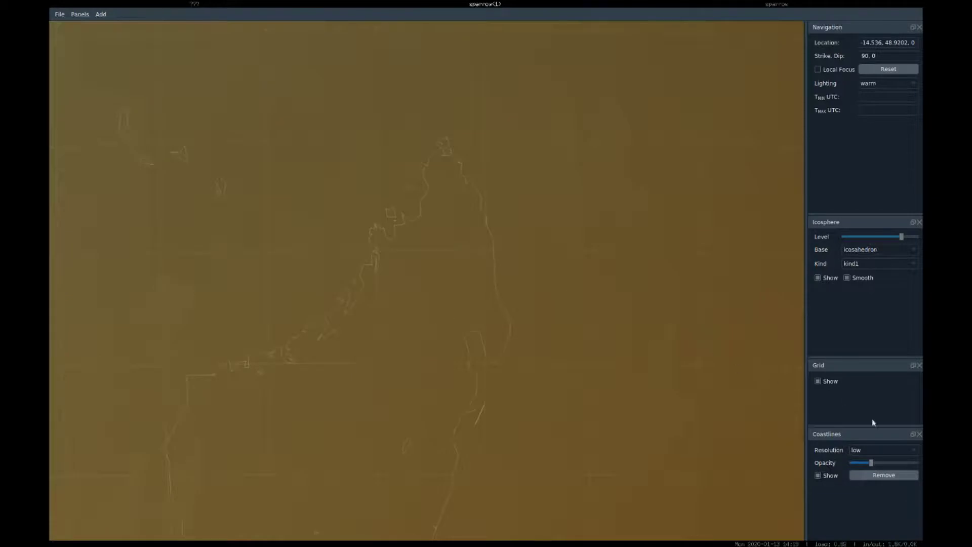
pyautogui.click(861, 451)
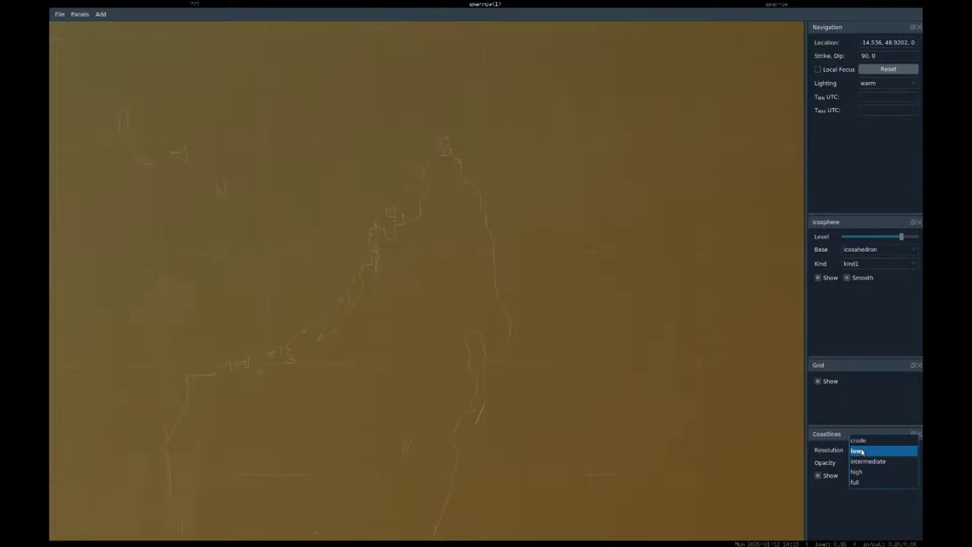
pyautogui.click(872, 473)
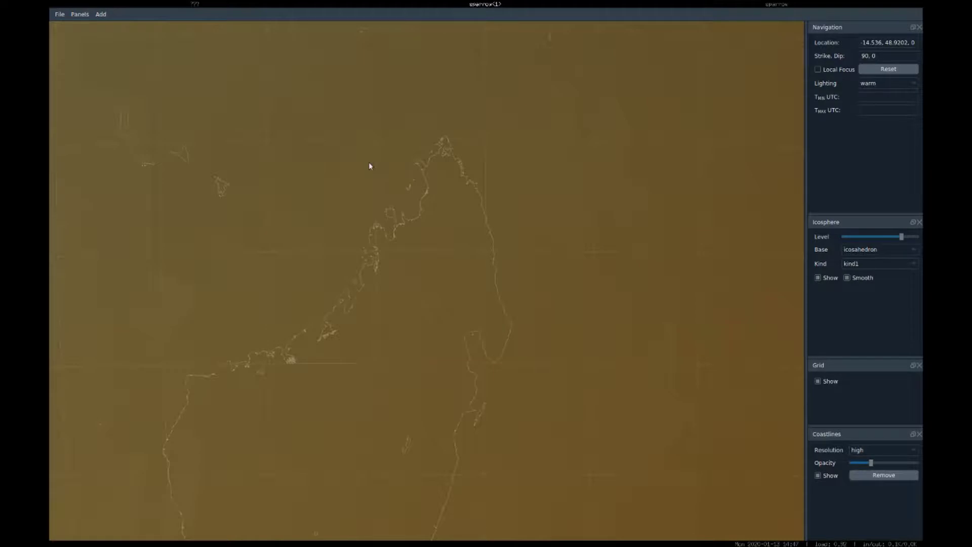
# Add a Topography layer and zoom in on northern Madagascar's relief.
pyautogui.click(103, 15)
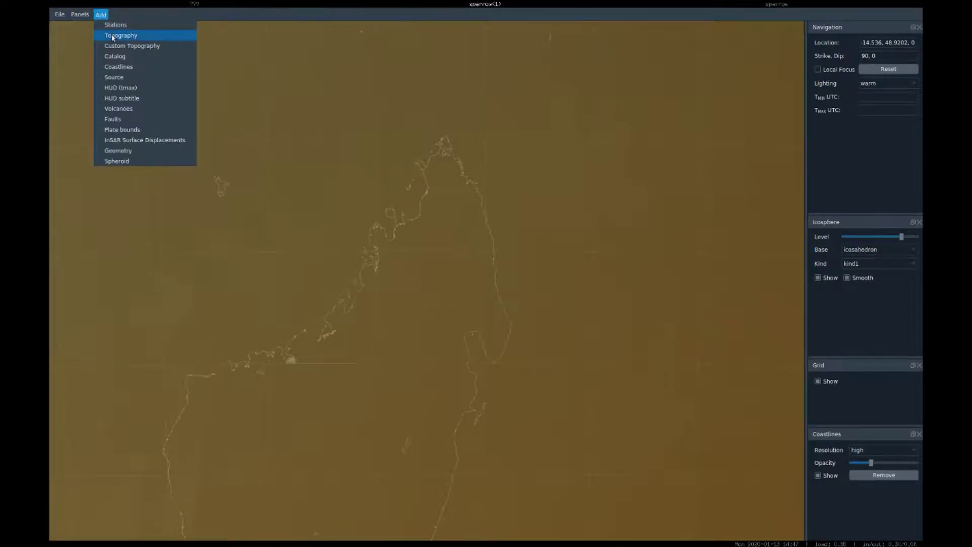
pyautogui.click(113, 36)
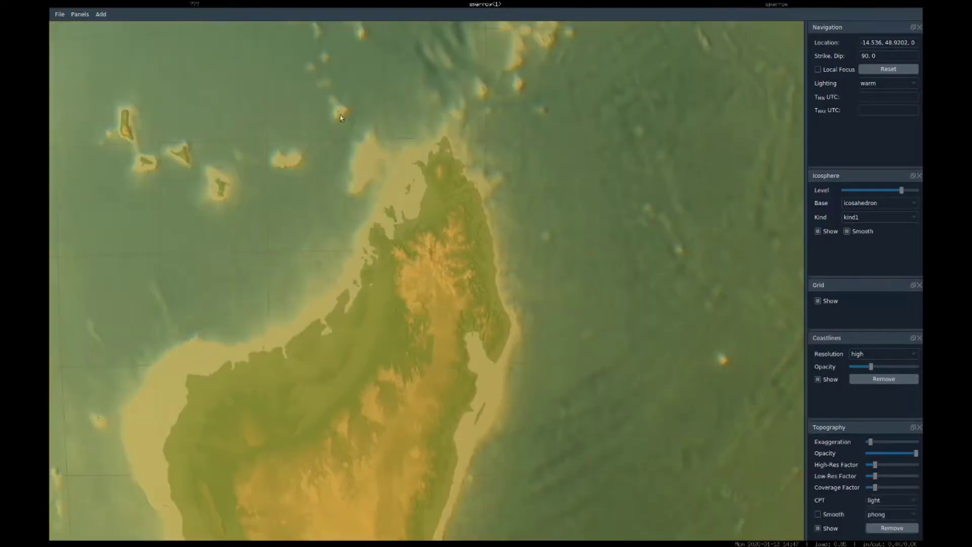
pyautogui.moveTo(453, 230); pyautogui.dragTo(446, 258)
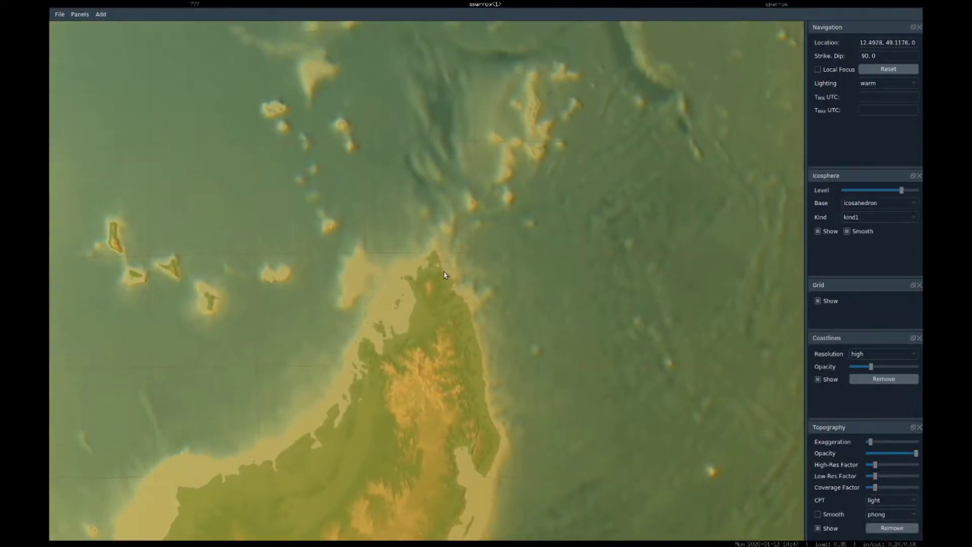
pyautogui.scroll(3, 443, 275)
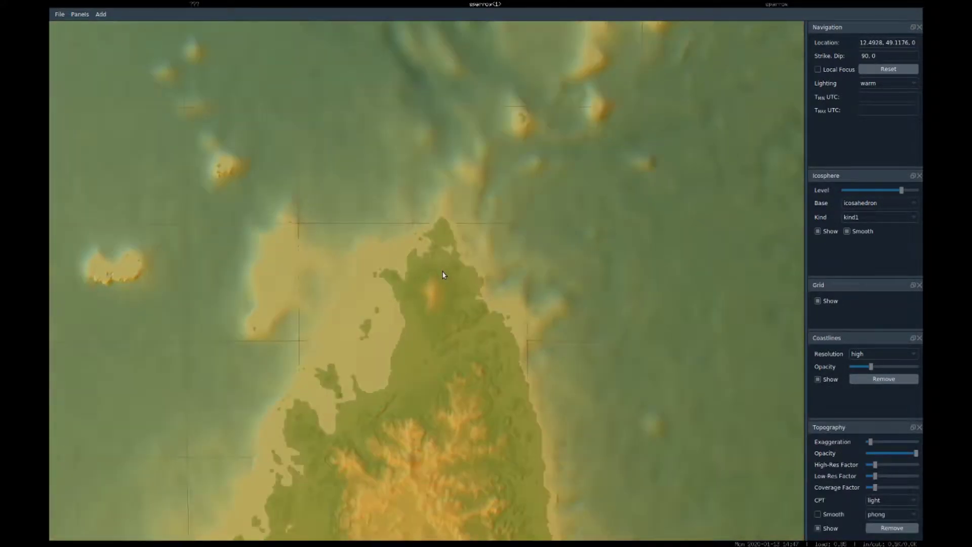
pyautogui.scroll(3, 442, 302)
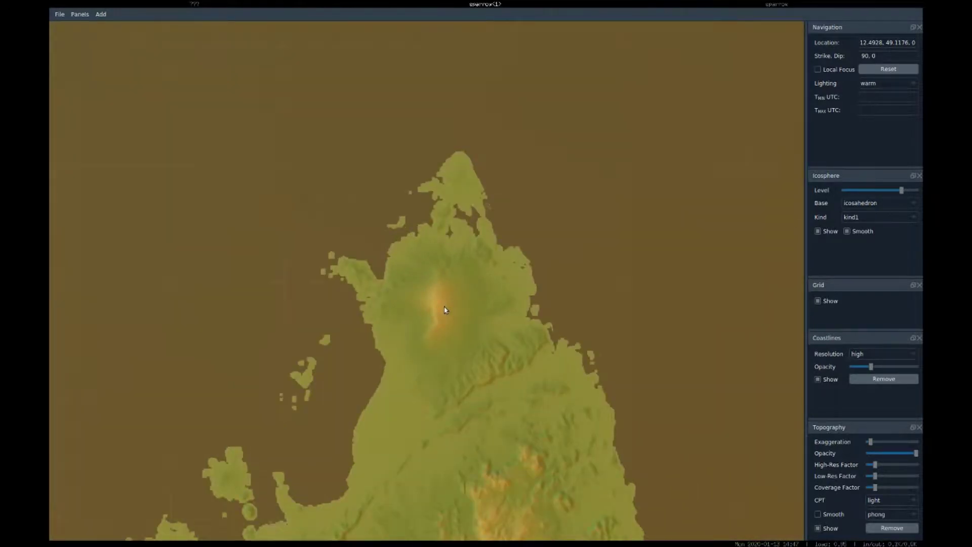
pyautogui.scroll(3, 444, 310)
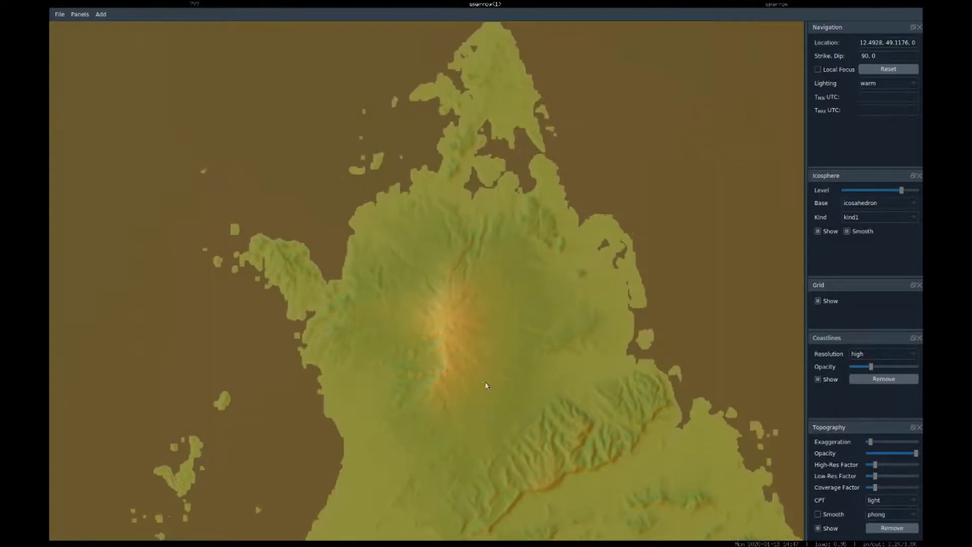
pyautogui.scroll(2, 486, 386)
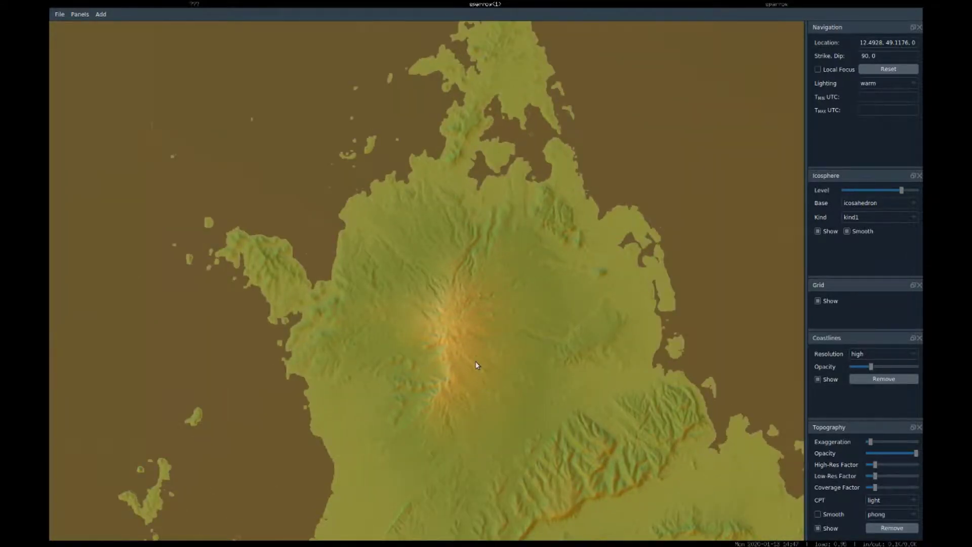
# Zoom back out to view the topography across the full globe.
pyautogui.scroll(-5, 476, 350)
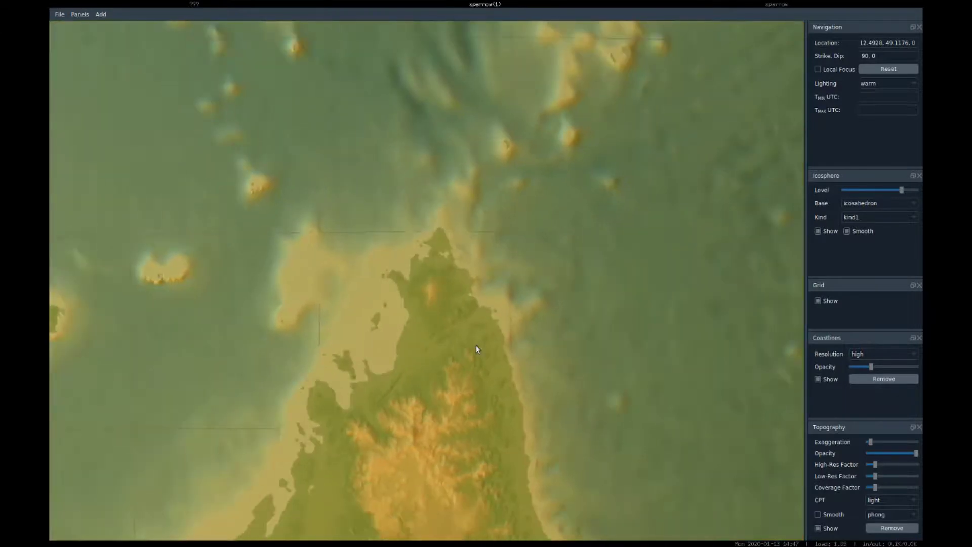
pyautogui.scroll(-6, 476, 350)
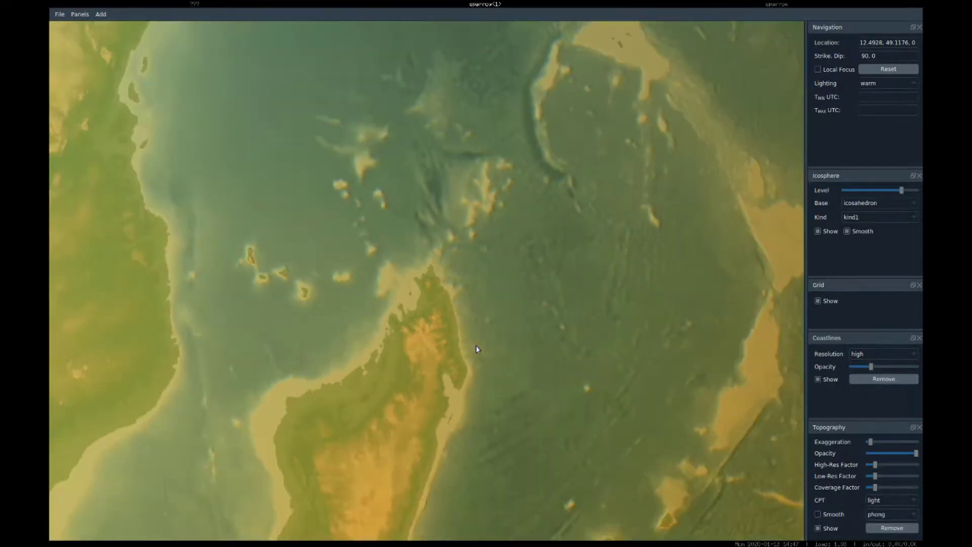
pyautogui.scroll(-4, 476, 348)
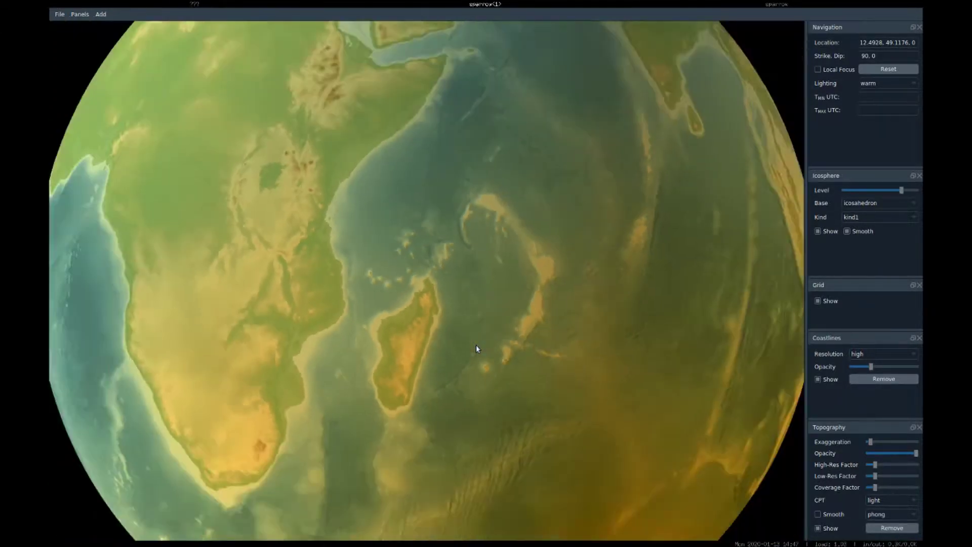
pyautogui.scroll(-5, 476, 348)
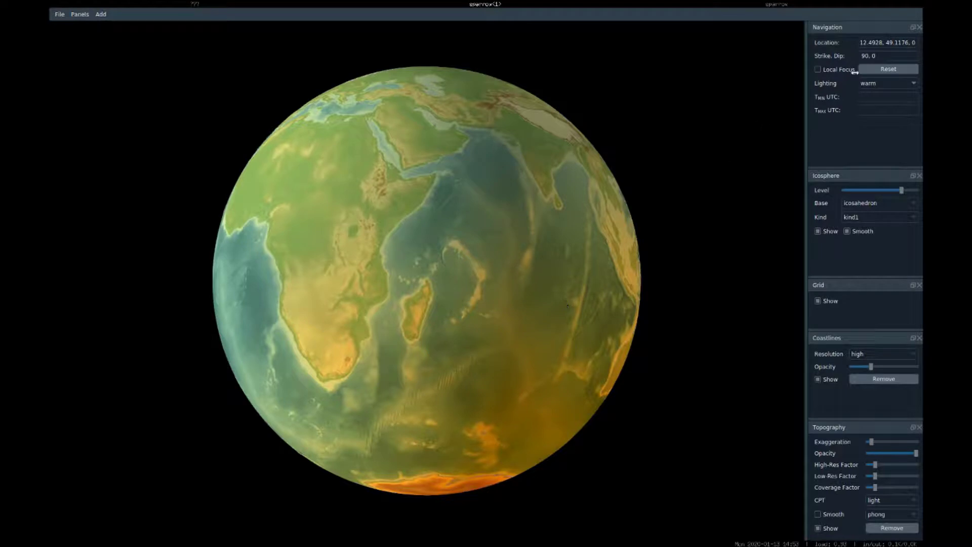
# Try morning and evening lighting, settle on desk lighting, and raise the topography exaggeration.
pyautogui.click(876, 84)
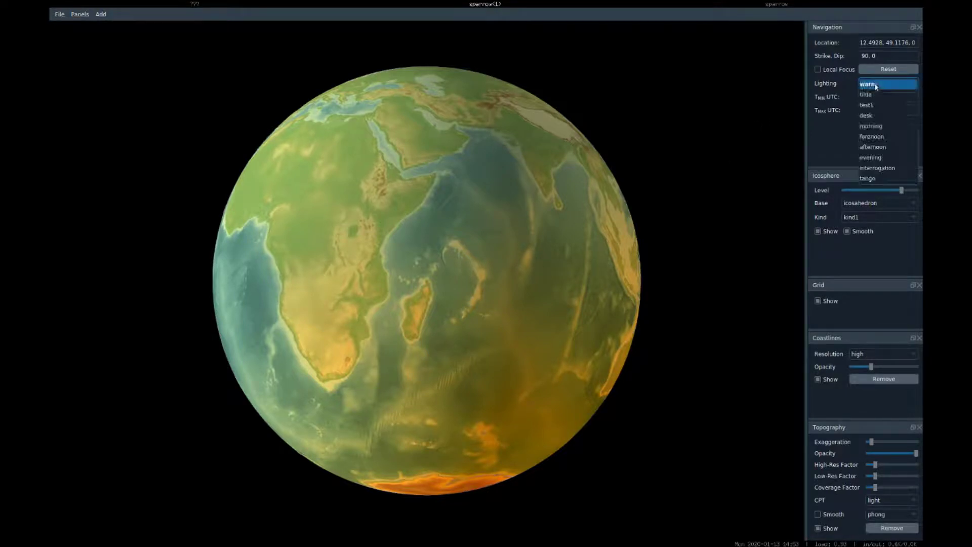
pyautogui.click(877, 125)
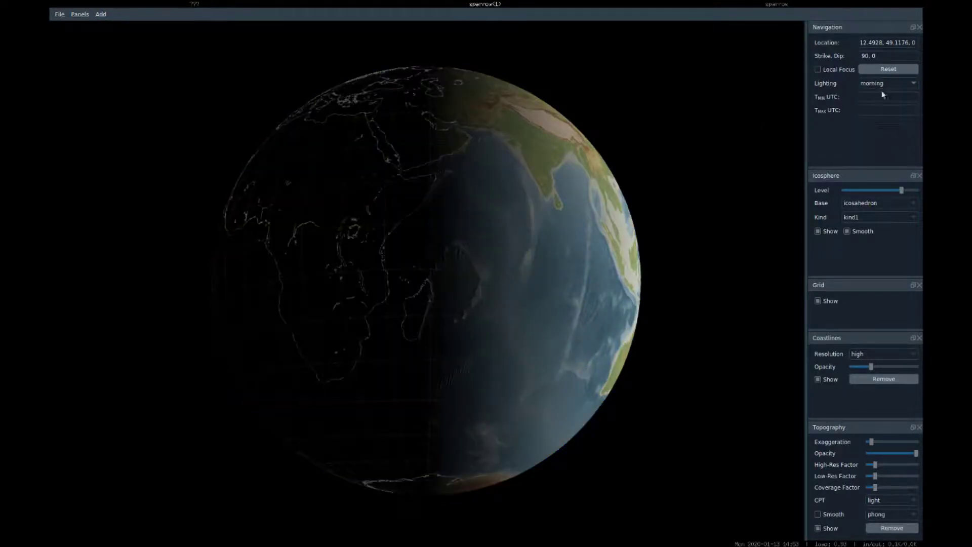
pyautogui.click(882, 85)
pyautogui.click(877, 112)
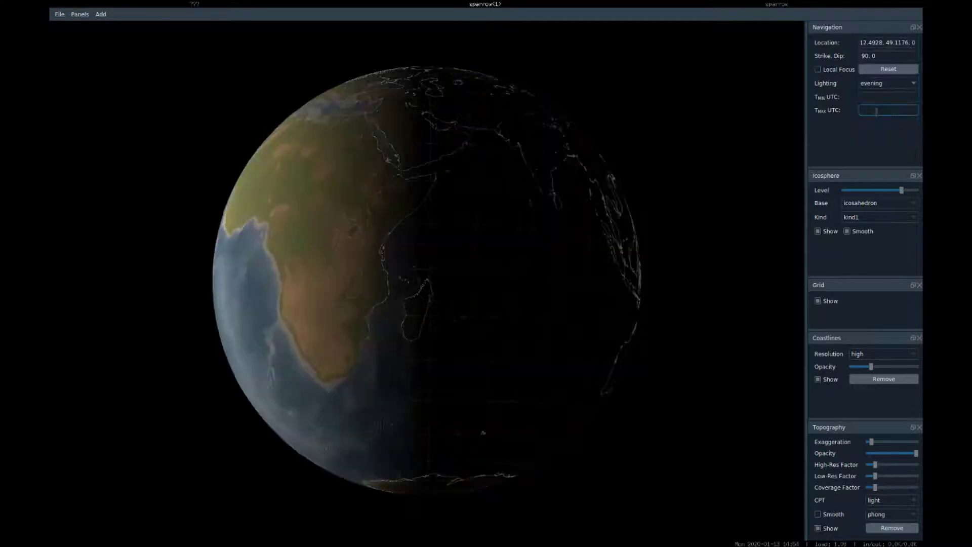
pyautogui.click(880, 83)
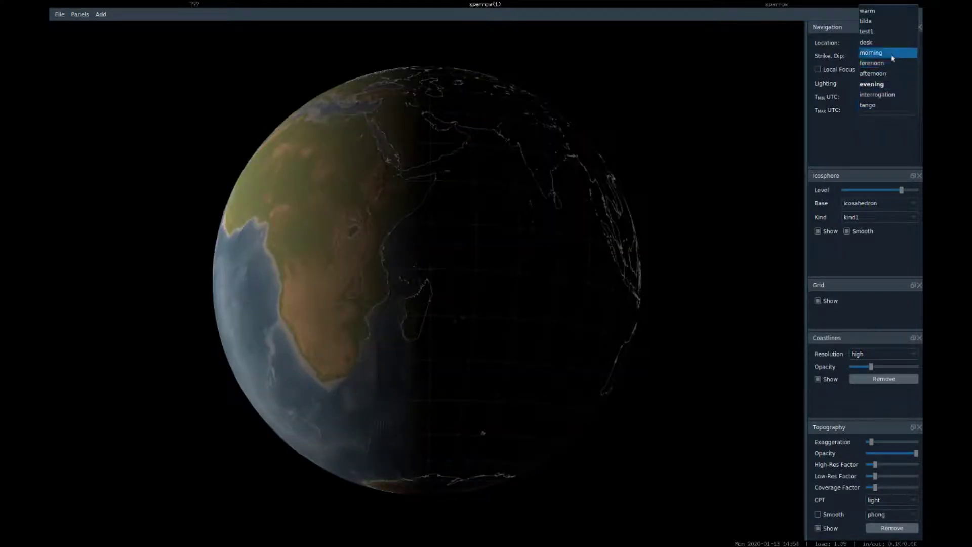
pyautogui.click(882, 42)
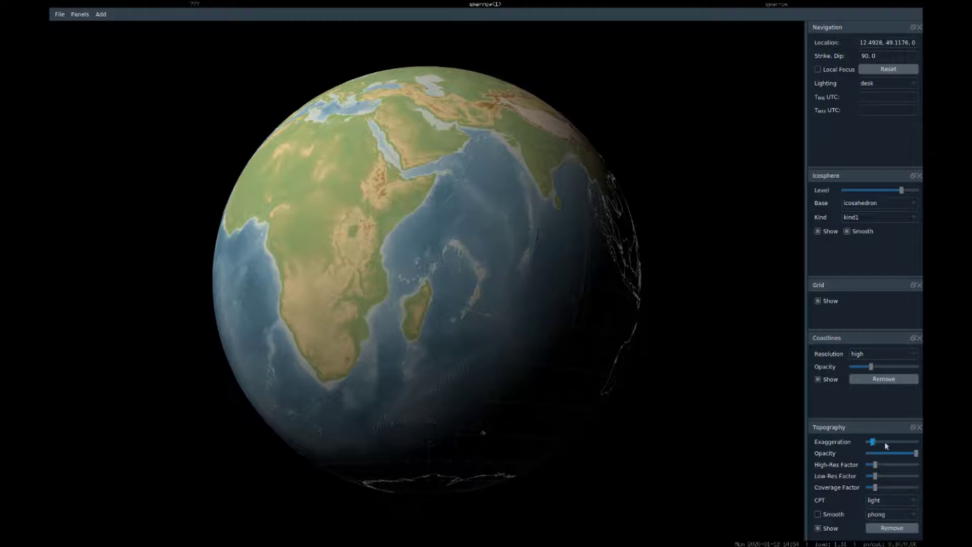
pyautogui.moveTo(885, 443); pyautogui.dragTo(896, 444)
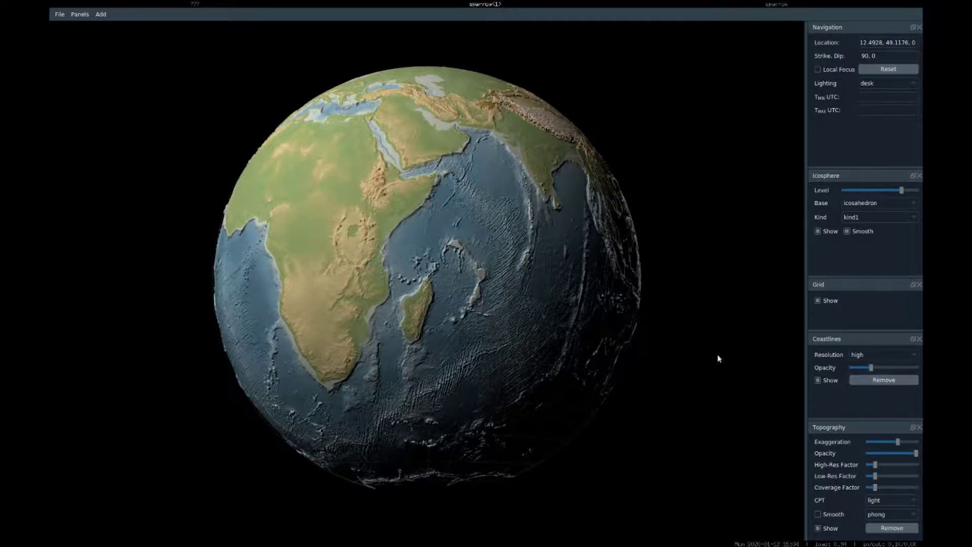
# Remove the topography layer and add an earthquake catalog layer.
pyautogui.click(906, 529)
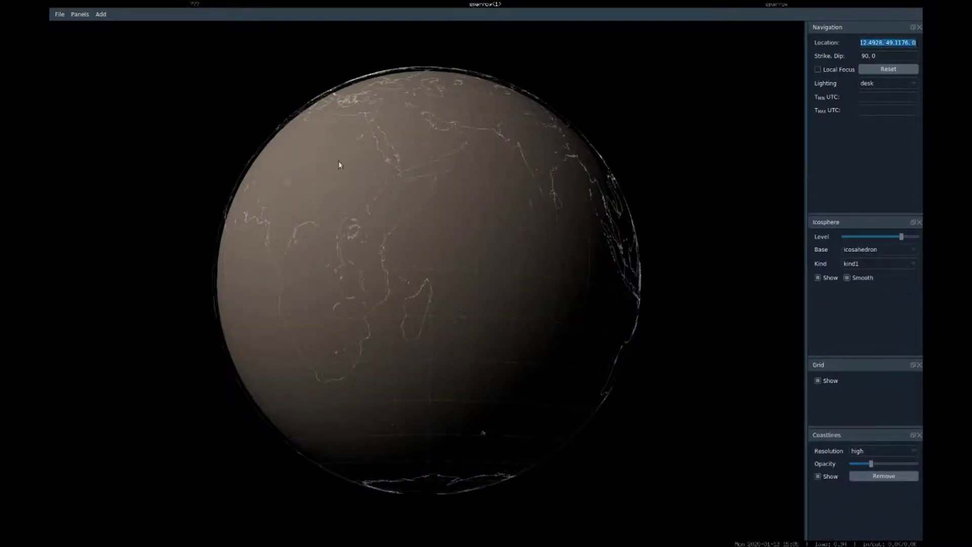
pyautogui.click(101, 15)
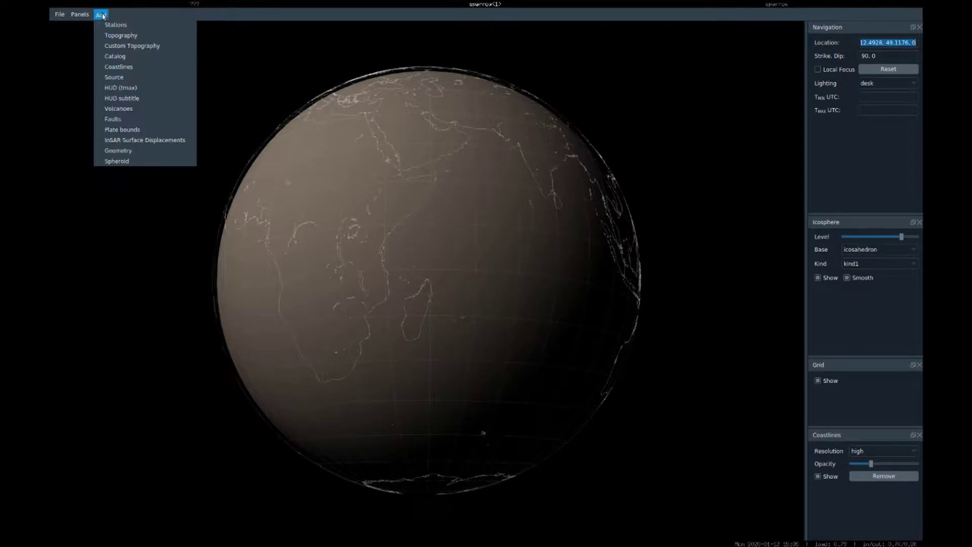
pyautogui.click(116, 57)
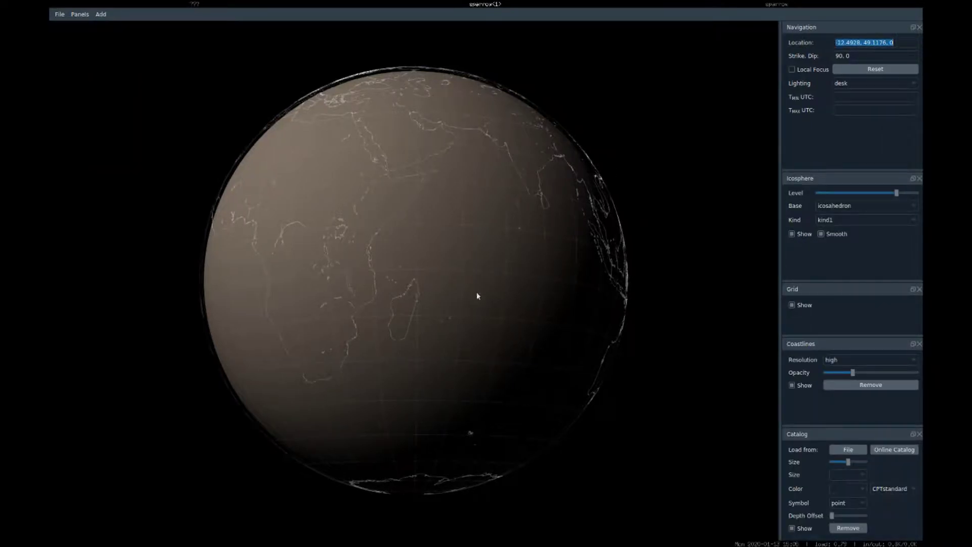
pyautogui.scroll(5, 397, 302)
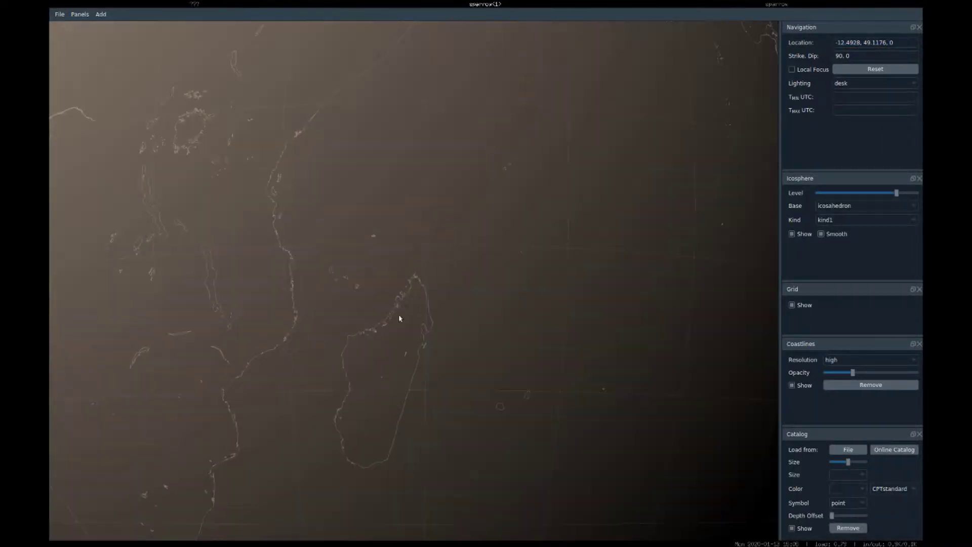
pyautogui.scroll(2, 357, 315)
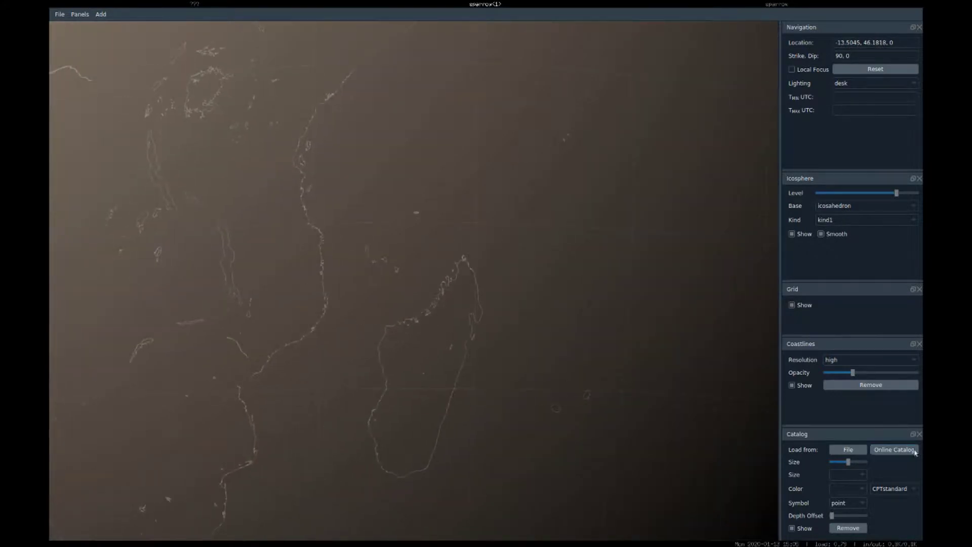
# Load the first catalog file from mayotte_data and zoom onto the event cluster.
pyautogui.click(853, 450)
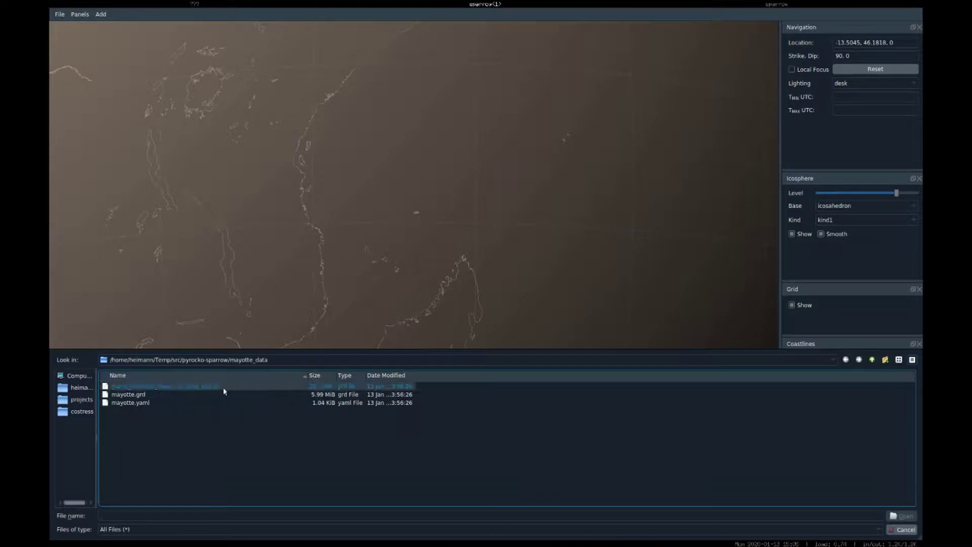
pyautogui.click(224, 387)
pyautogui.click(892, 515)
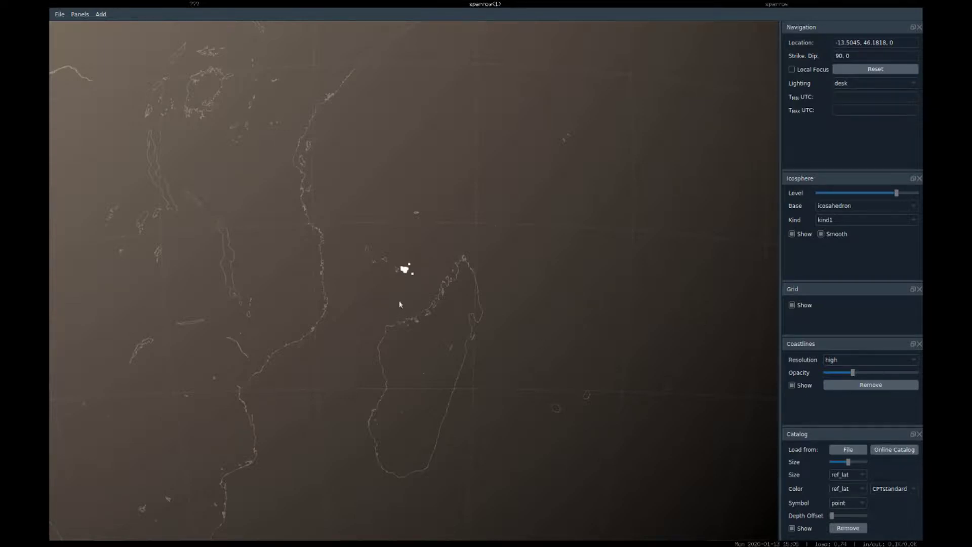
pyautogui.scroll(5, 409, 298)
pyautogui.scroll(5, 412, 294)
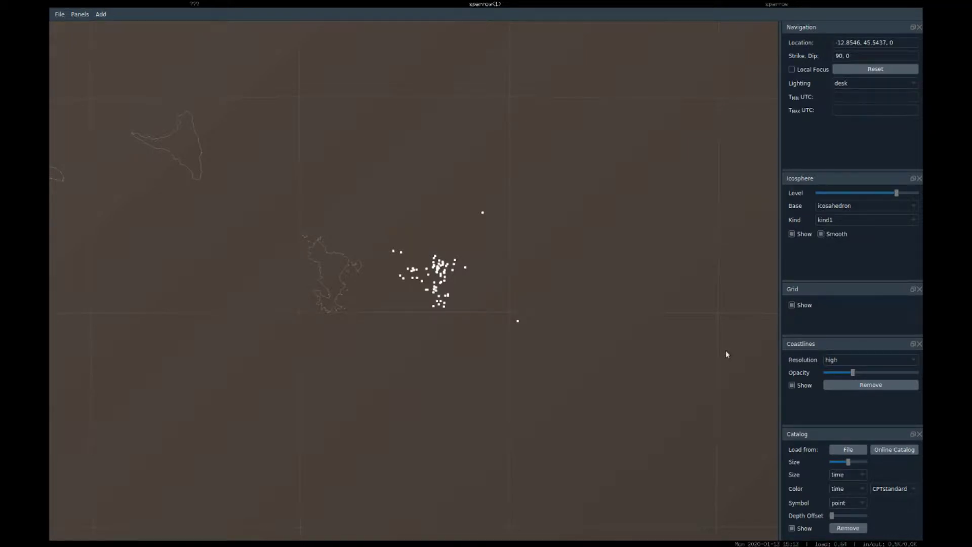
# Set Catalog Size to magnitude, Color to time and Symbol to sphere.
pyautogui.click(857, 477)
pyautogui.click(851, 486)
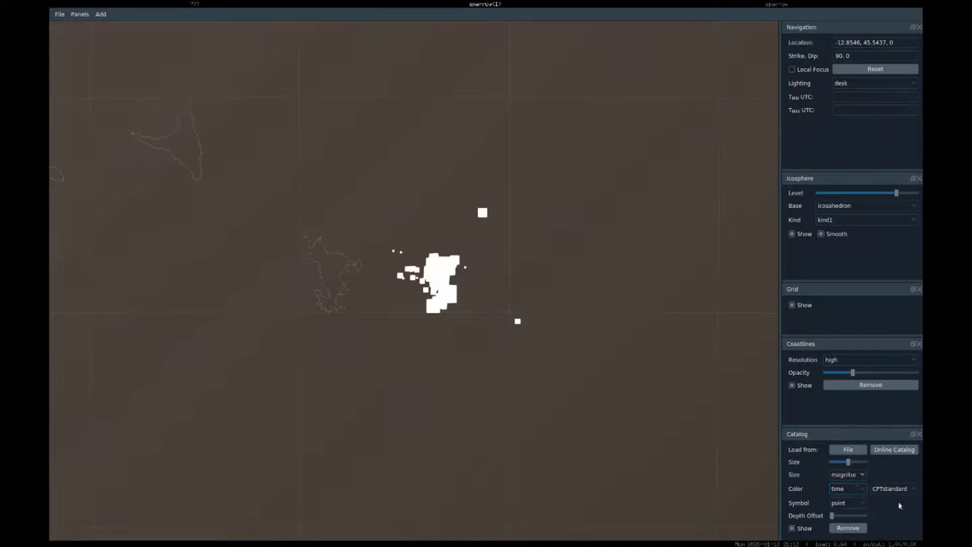
pyautogui.click(843, 489)
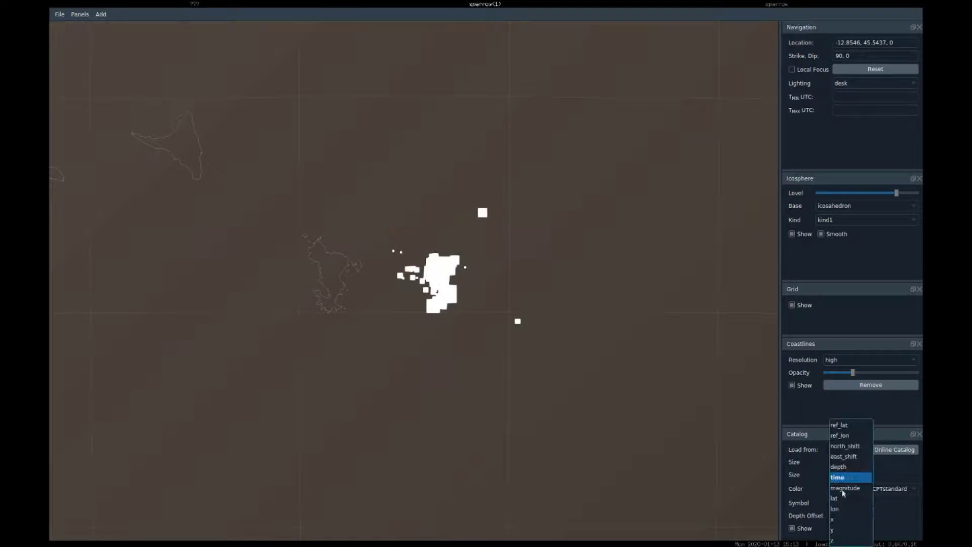
pyautogui.click(850, 477)
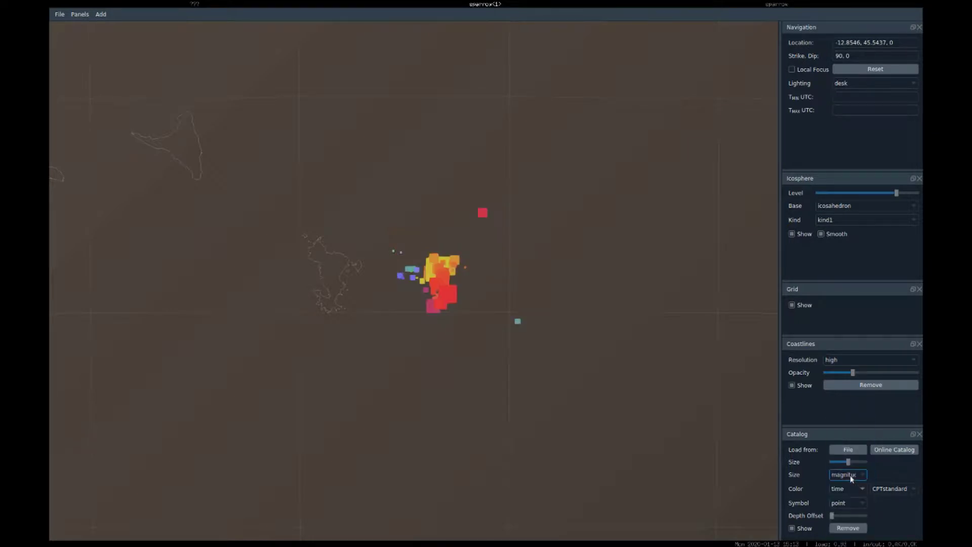
pyautogui.click(855, 504)
pyautogui.click(853, 516)
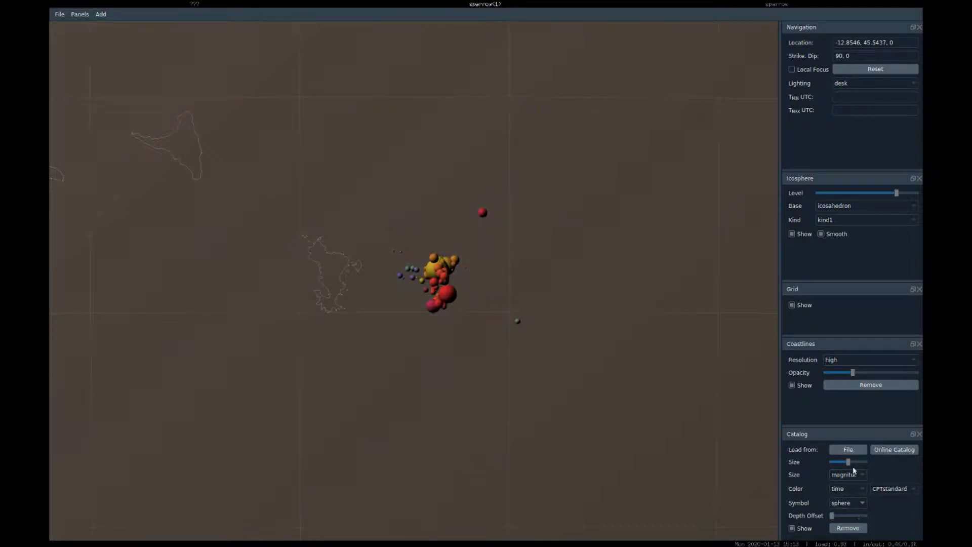
# Shrink the event spheres slightly and tilt the view to see the cluster side-on.
pyautogui.moveTo(848, 462); pyautogui.dragTo(842, 462)
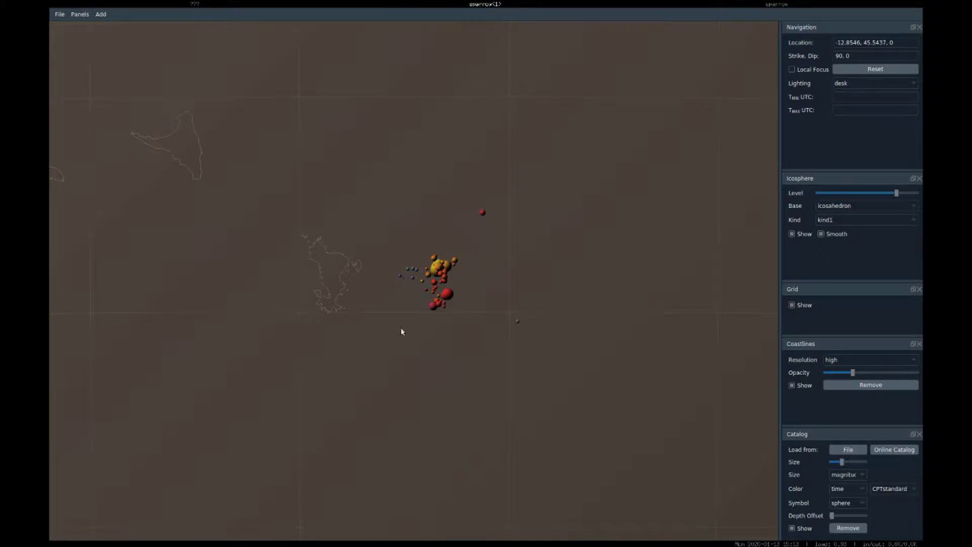
pyautogui.moveTo(425, 350); pyautogui.dragTo(400, 325)
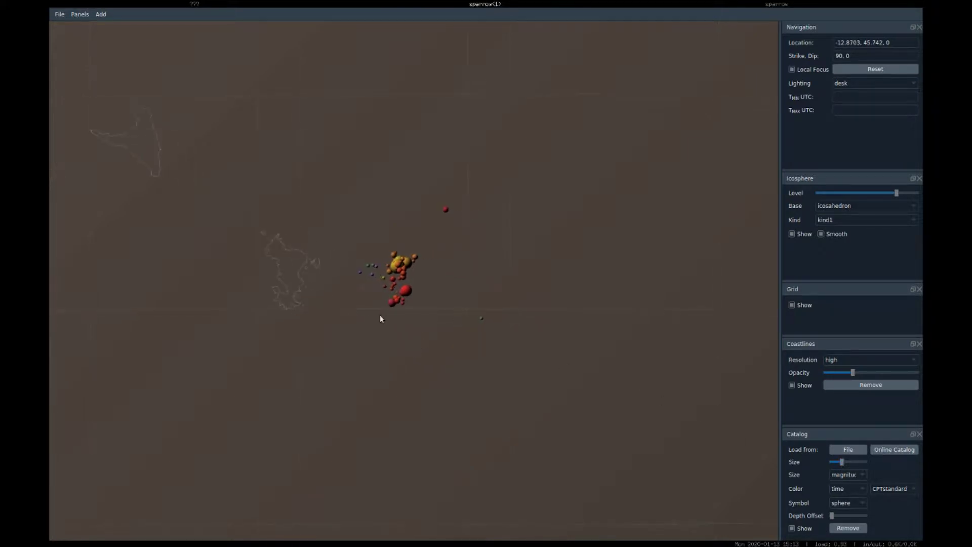
pyautogui.moveTo(380, 318); pyautogui.dragTo(394, 344, button='middle')
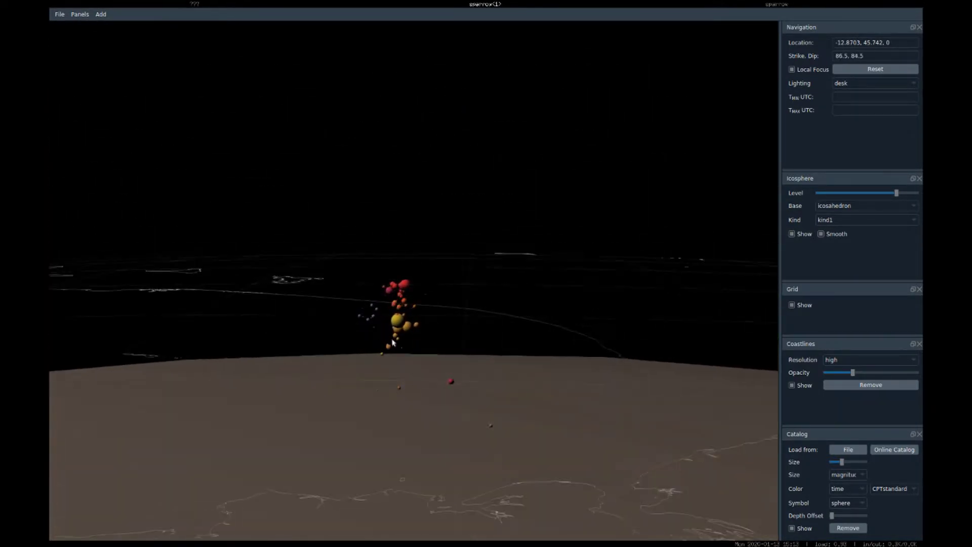
# In the Snapshots panel, save the side-on view and a downward-tilted view as snapshots 13 and 14.
pyautogui.click(82, 15)
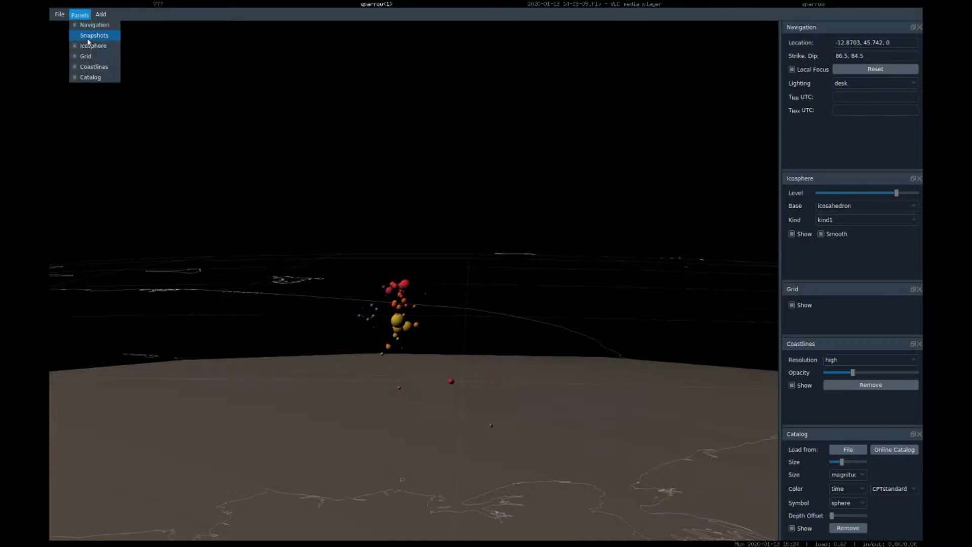
pyautogui.click(88, 37)
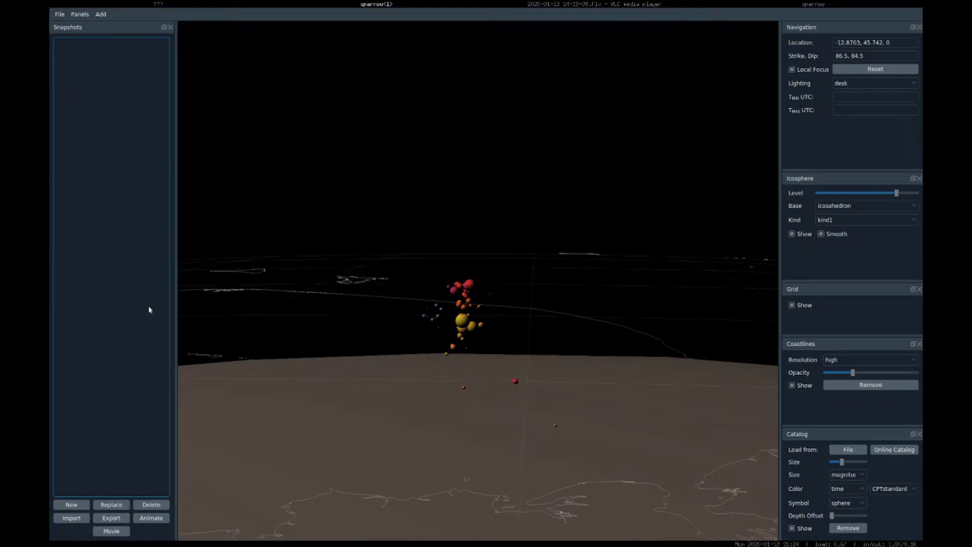
pyautogui.click(74, 505)
pyautogui.click(74, 505)
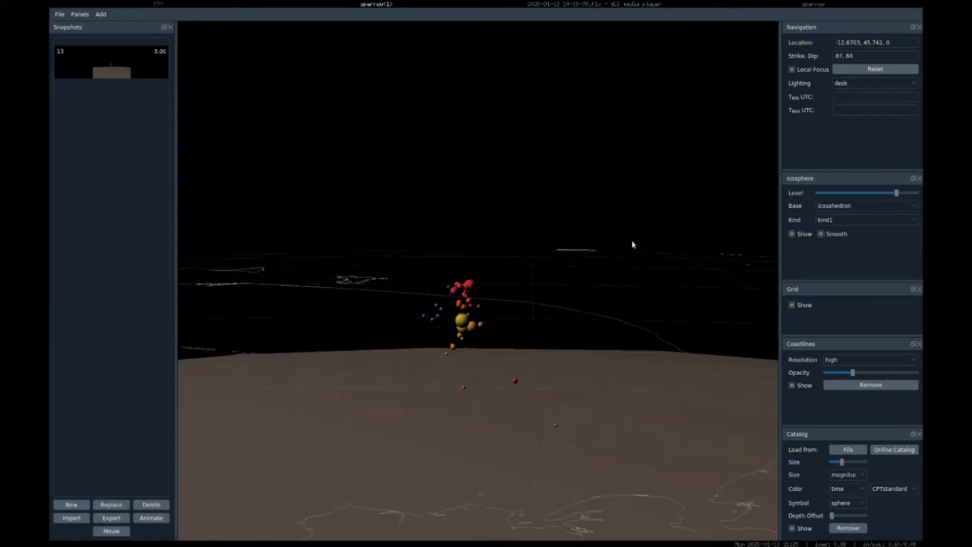
pyautogui.moveTo(633, 246); pyautogui.dragTo(577, 266)
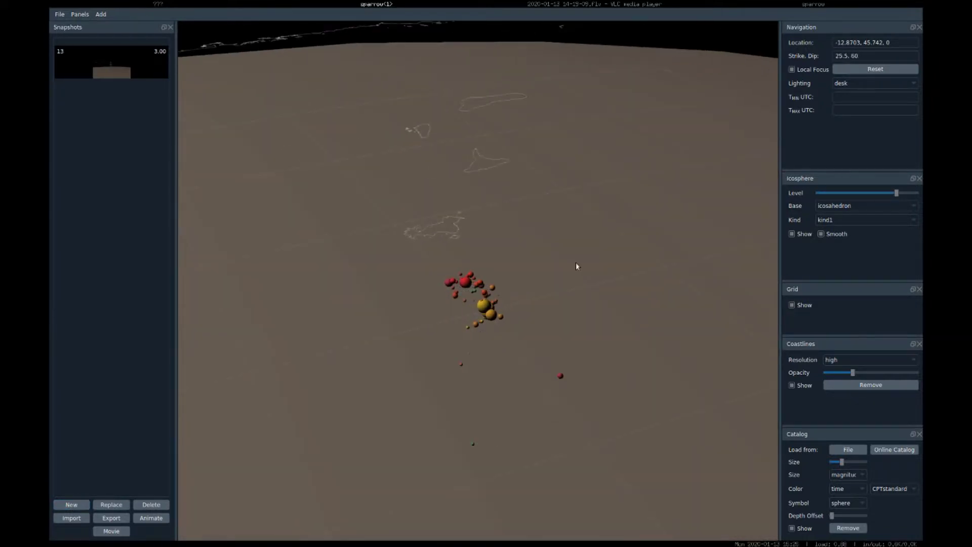
pyautogui.click(71, 504)
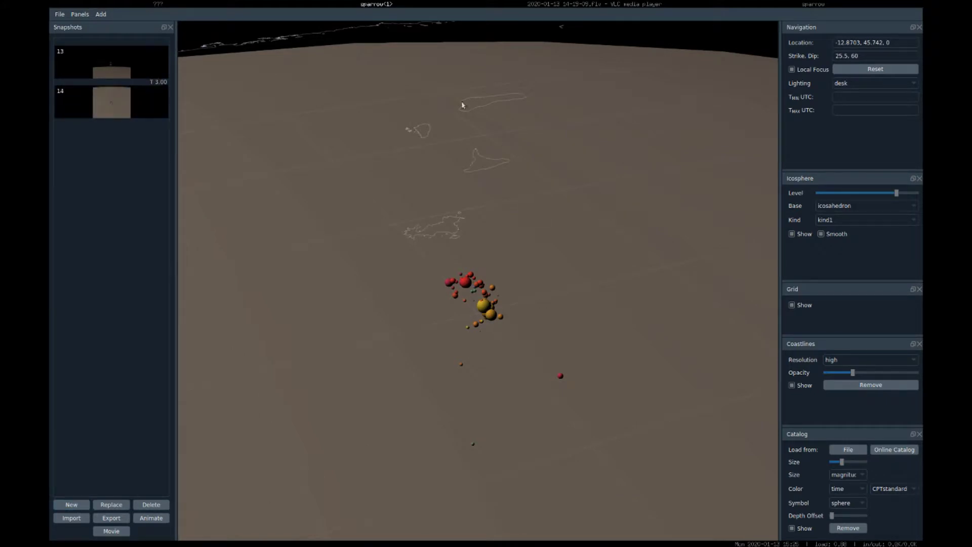
# Play the 3.00-second transition between snapshots 13 and 14.
pyautogui.click(158, 88)
pyautogui.click(157, 82)
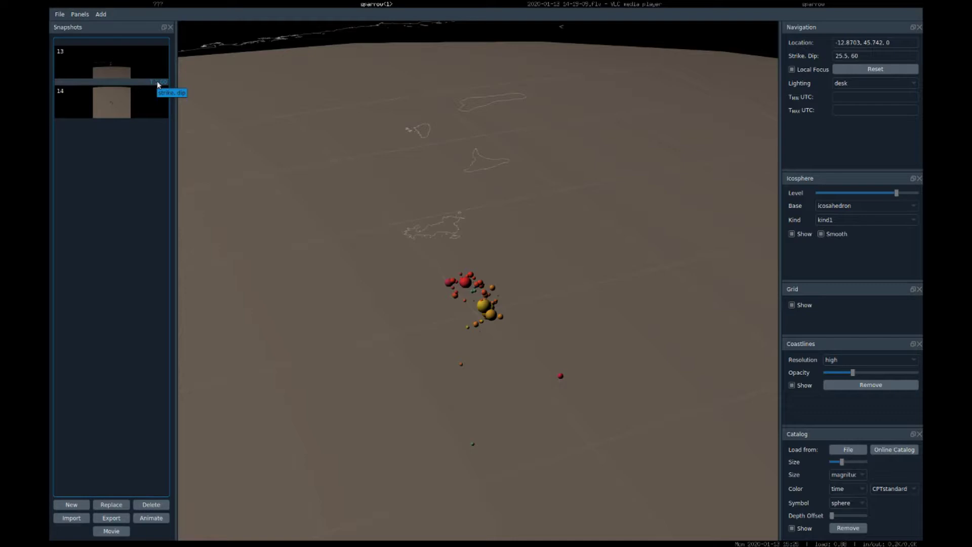
pyautogui.doubleClick(157, 83)
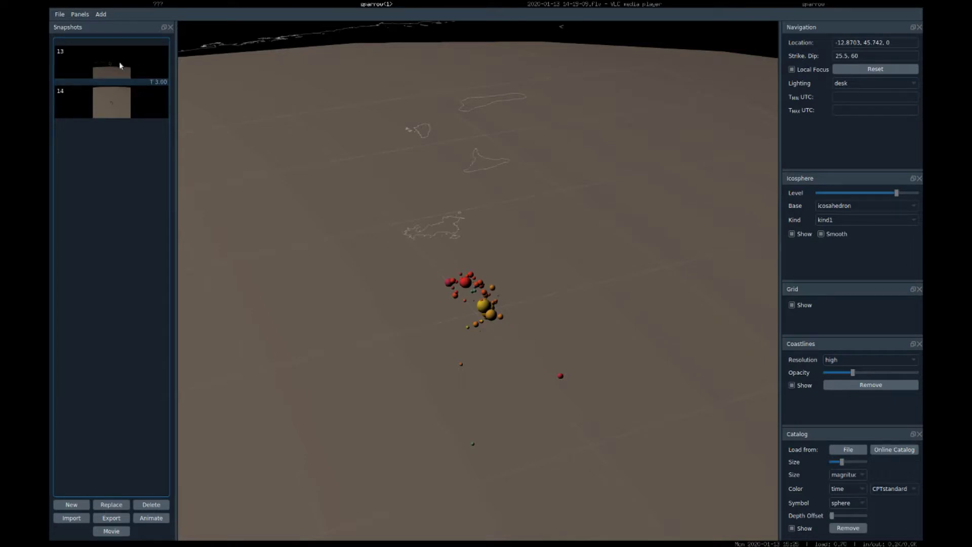
# Set Tmax UTC to 2018-05-01 on the side-on view and replace snapshot 13 with it.
pyautogui.click(842, 109)
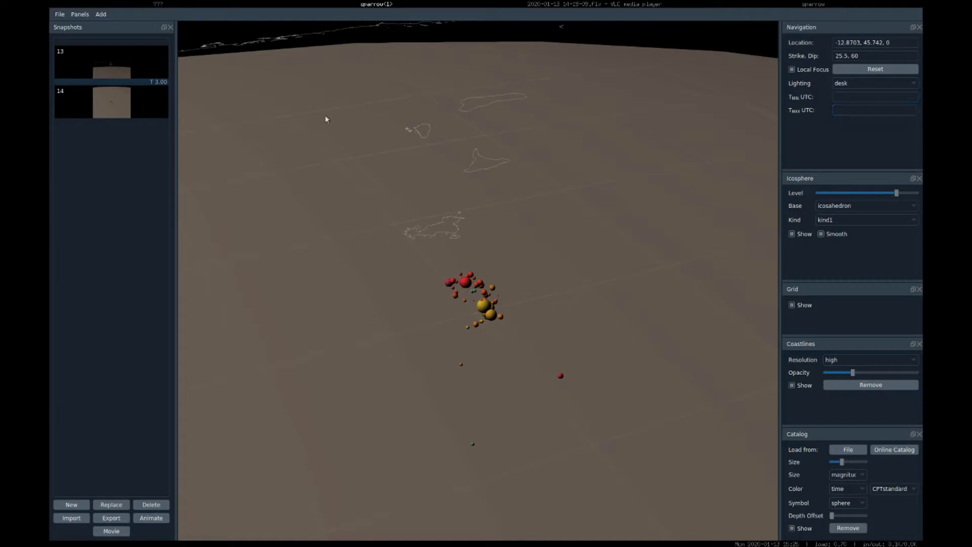
pyautogui.click(144, 60)
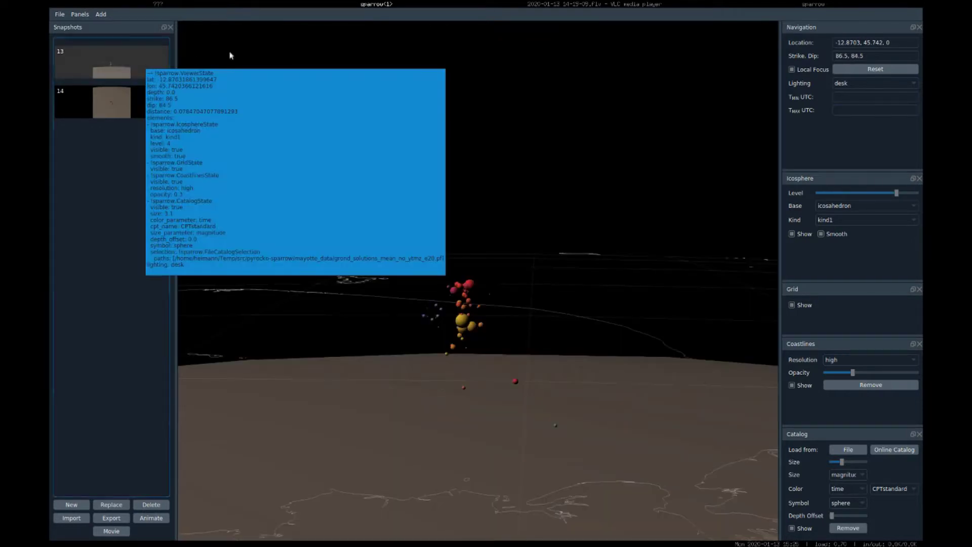
pyautogui.click(115, 102)
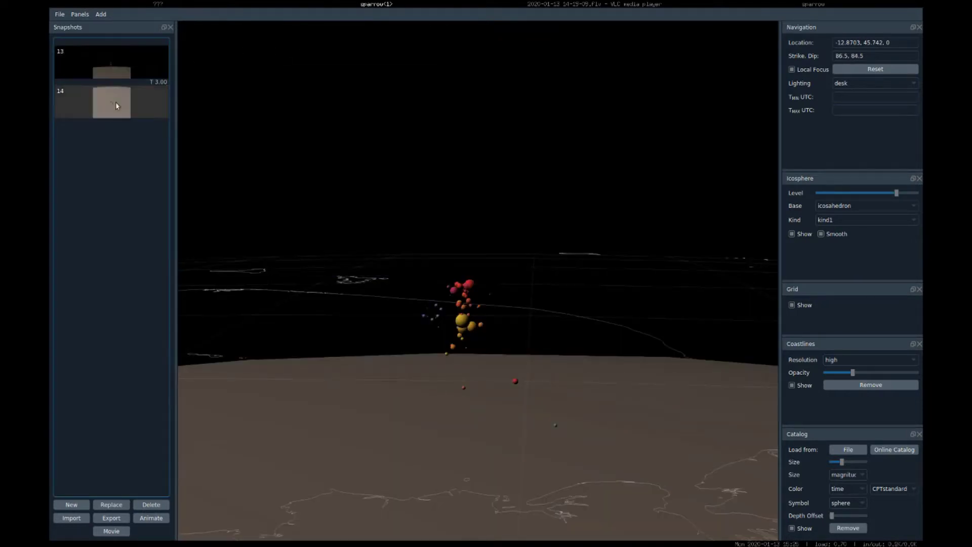
pyautogui.click(123, 61)
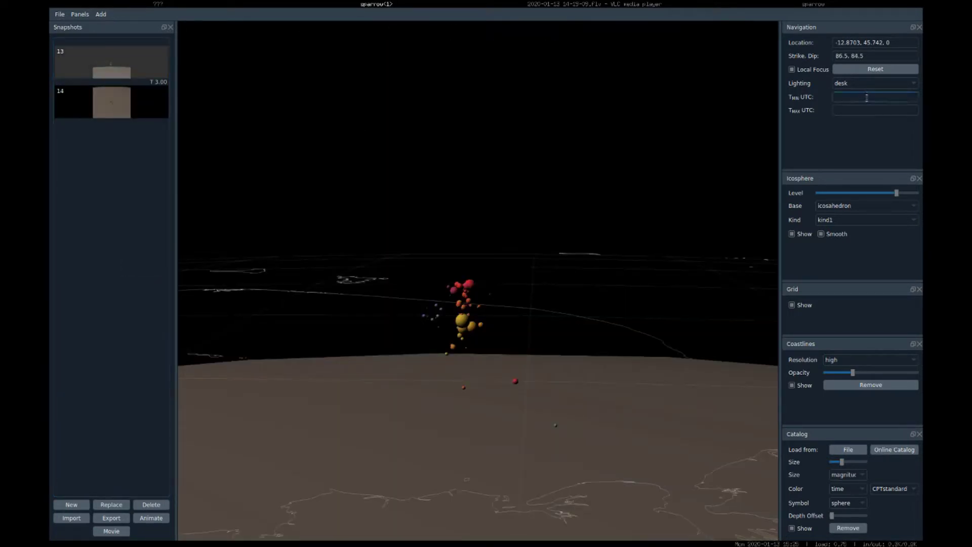
pyautogui.click(870, 111)
pyautogui.write('2018-05-0')
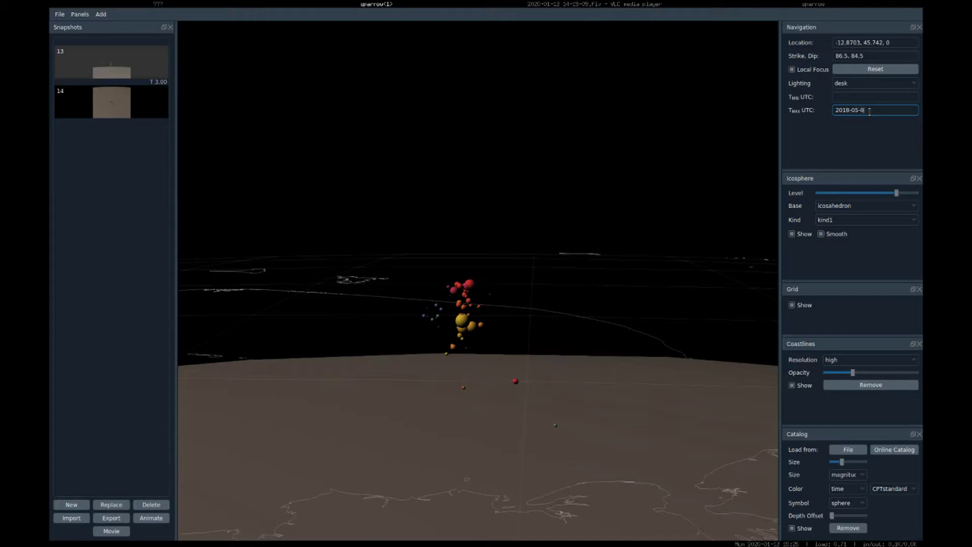
pyautogui.write('1')
pyautogui.press('Return')
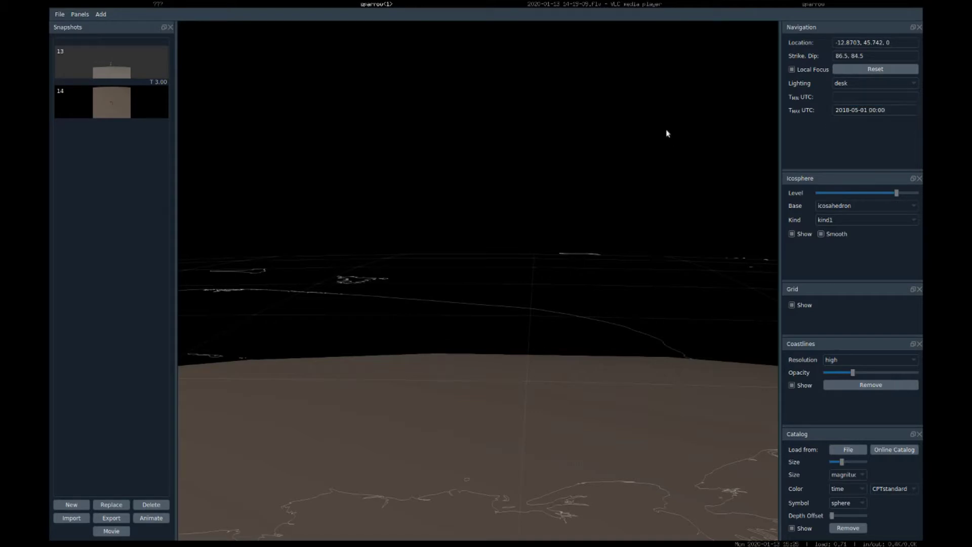
pyautogui.click(117, 506)
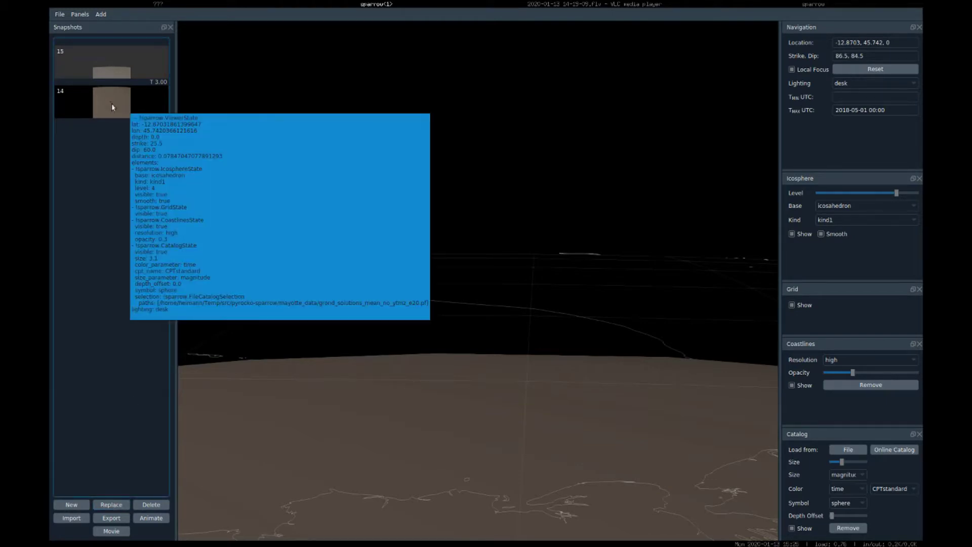
pyautogui.click(112, 107)
pyautogui.click(887, 109)
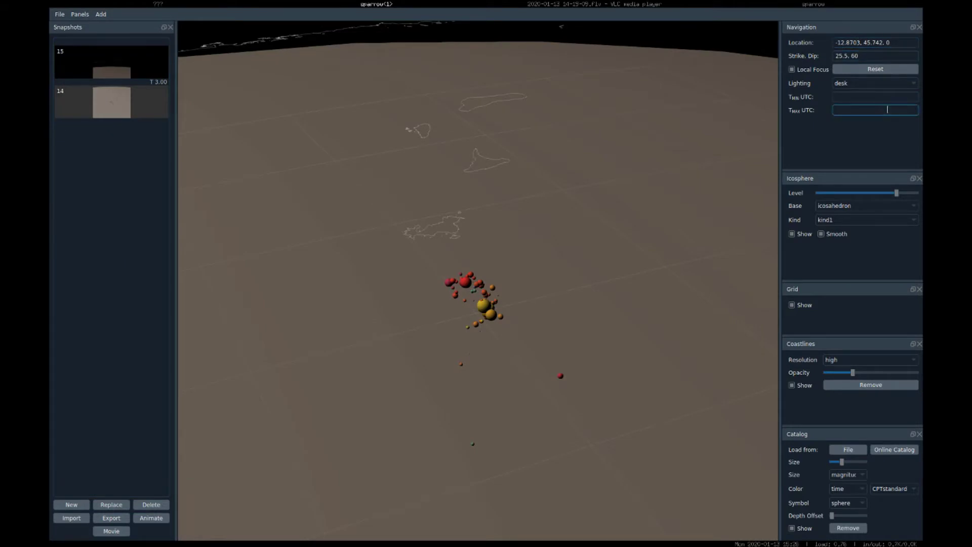
pyautogui.write('2018-08-01 00:00')
pyautogui.press('Return')
pyautogui.click(94, 491)
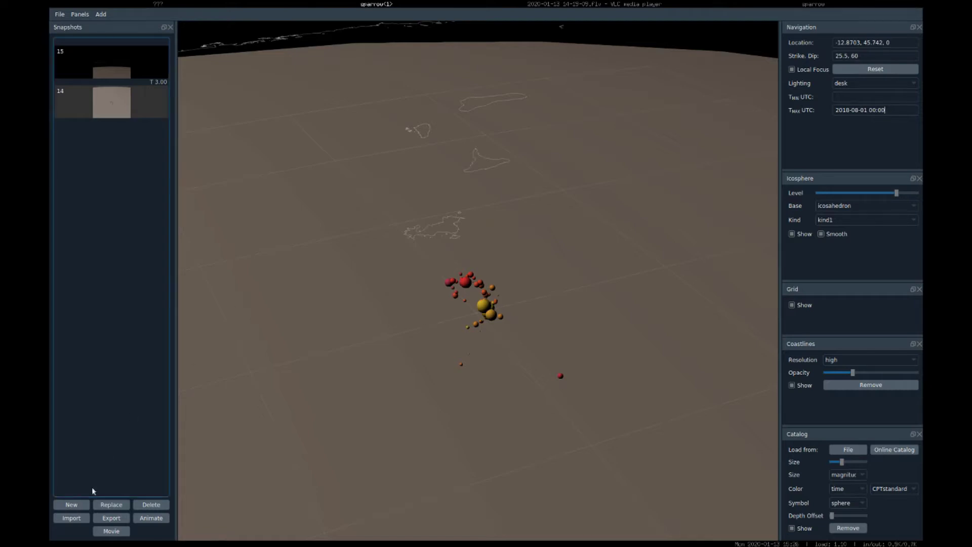
pyautogui.click(111, 504)
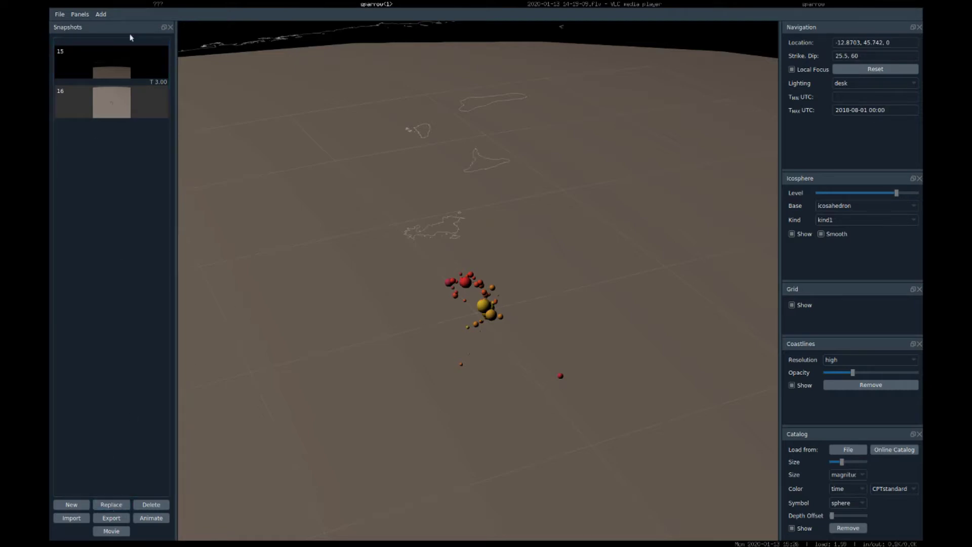
pyautogui.click(145, 83)
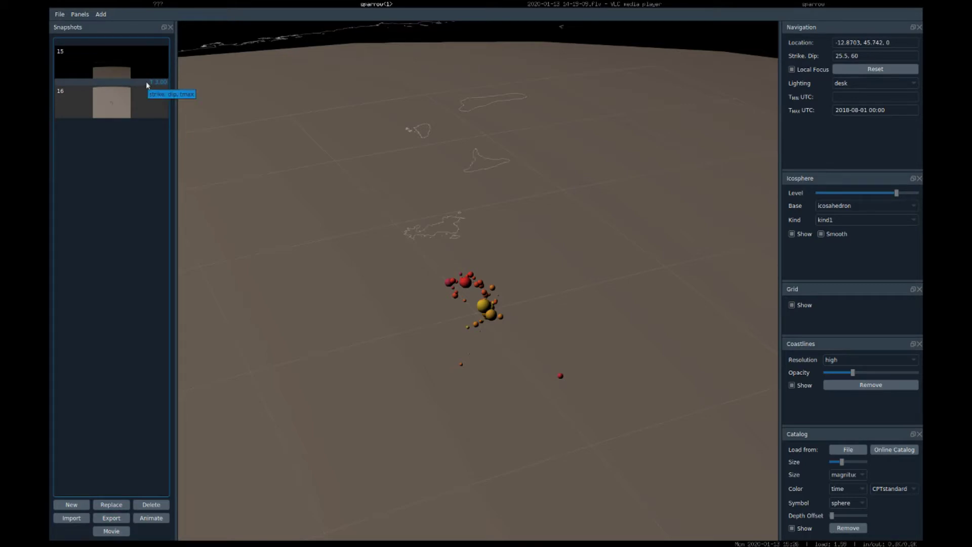
pyautogui.click(147, 82)
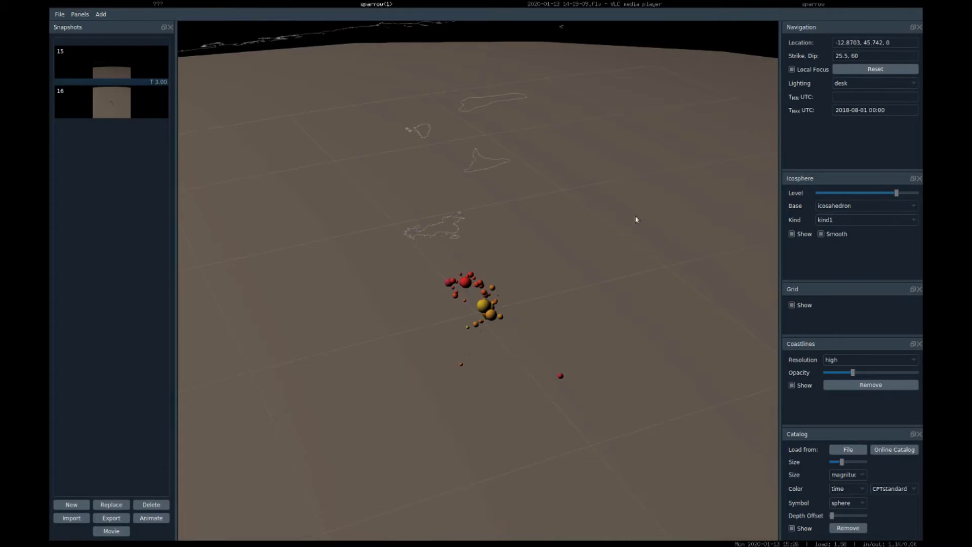
pyautogui.click(652, 280)
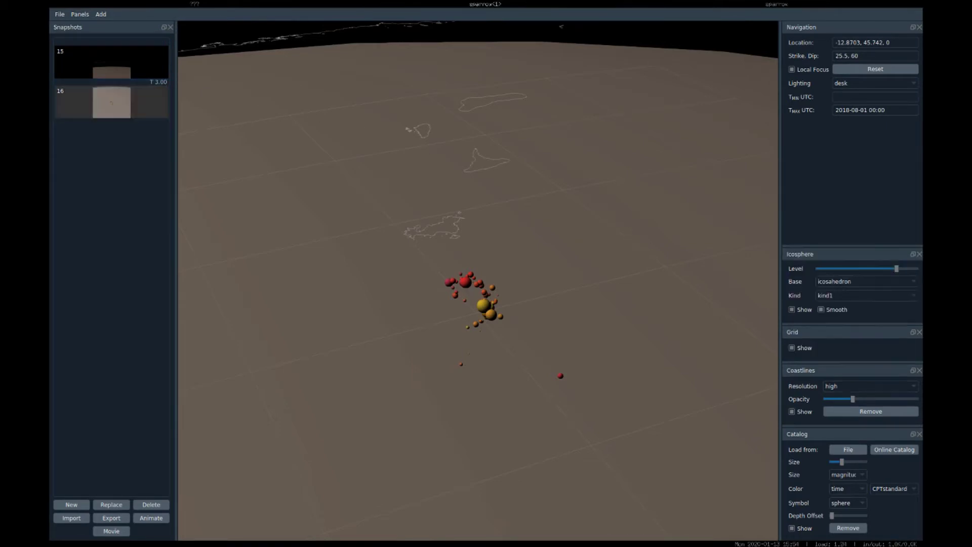